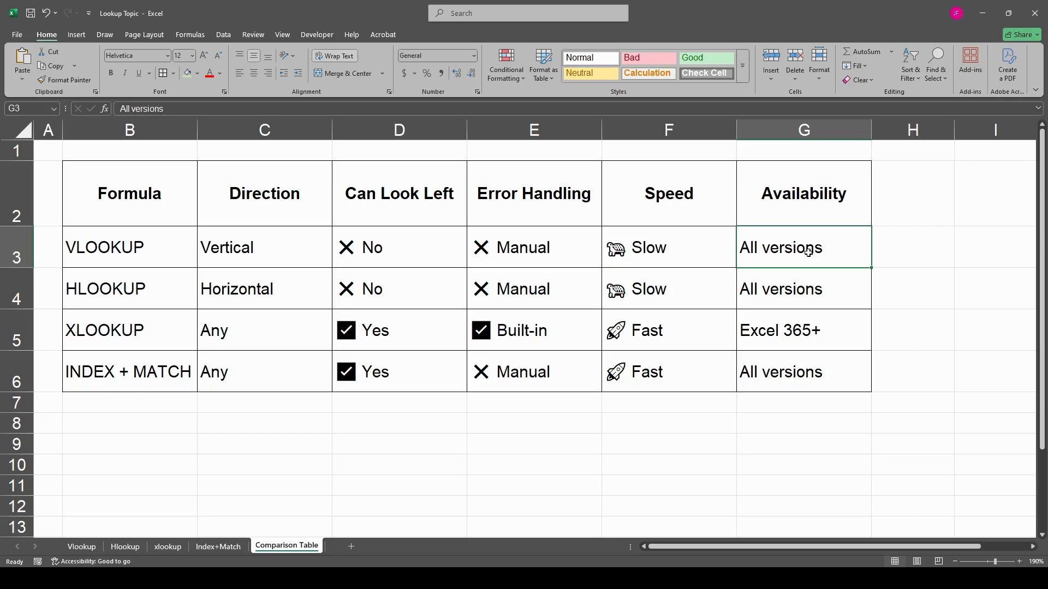
# - Review the HLOOKUP, XLOOKUP and INDEX + MATCH rows of the comparison table for direction, left lookup, error handling, speed and availability
pyautogui.click(153, 293)
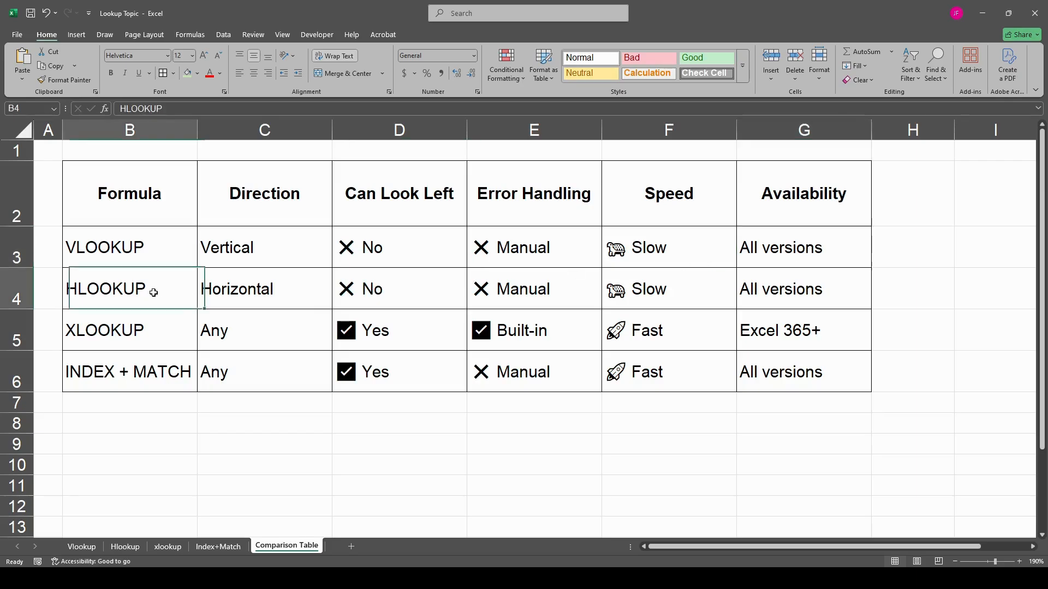
pyautogui.click(264, 293)
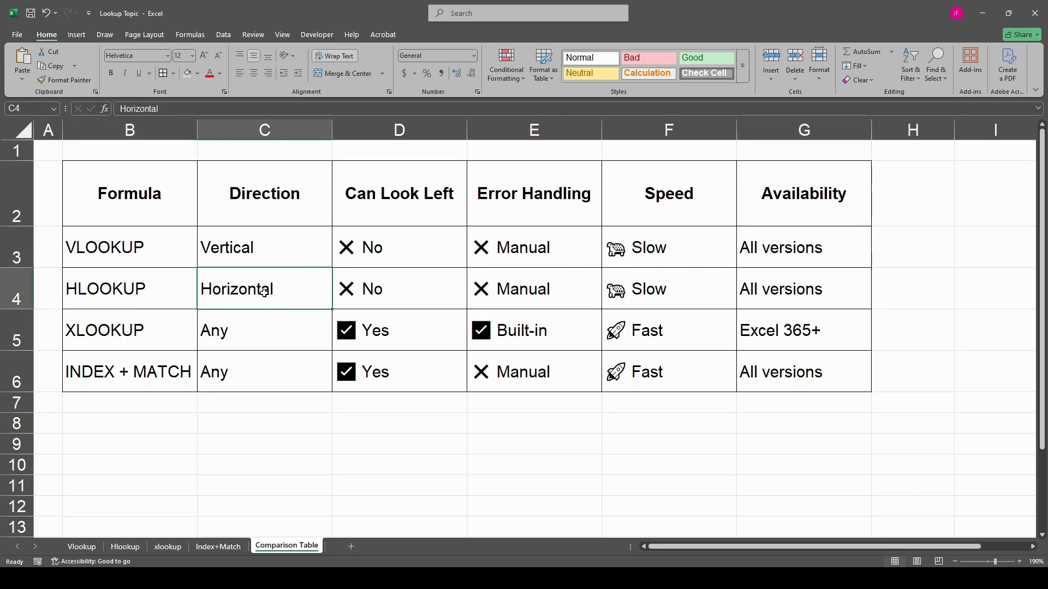
pyautogui.click(416, 288)
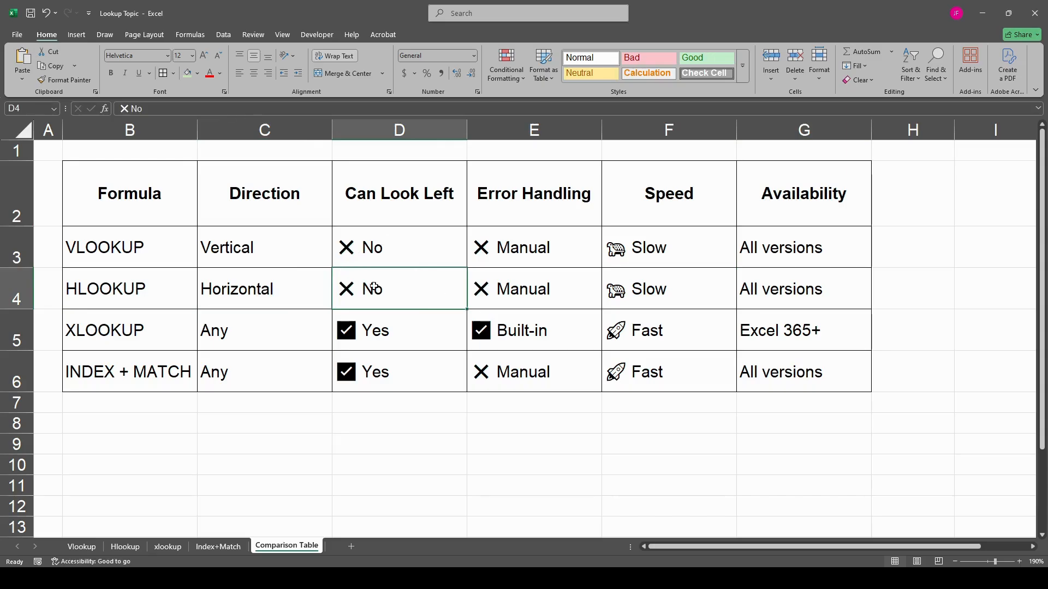
pyautogui.click(144, 256)
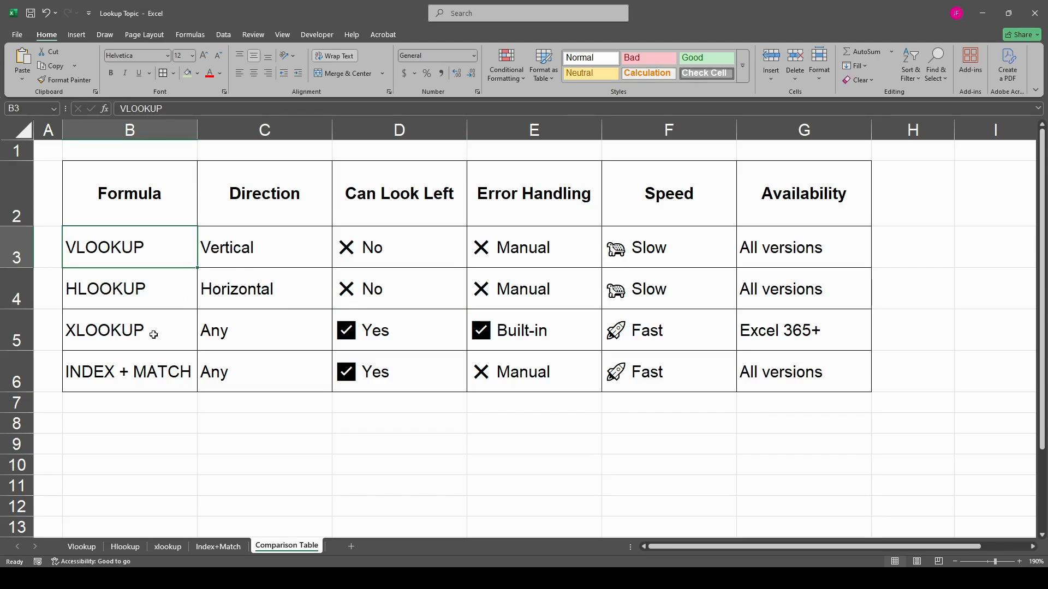
pyautogui.click(121, 333)
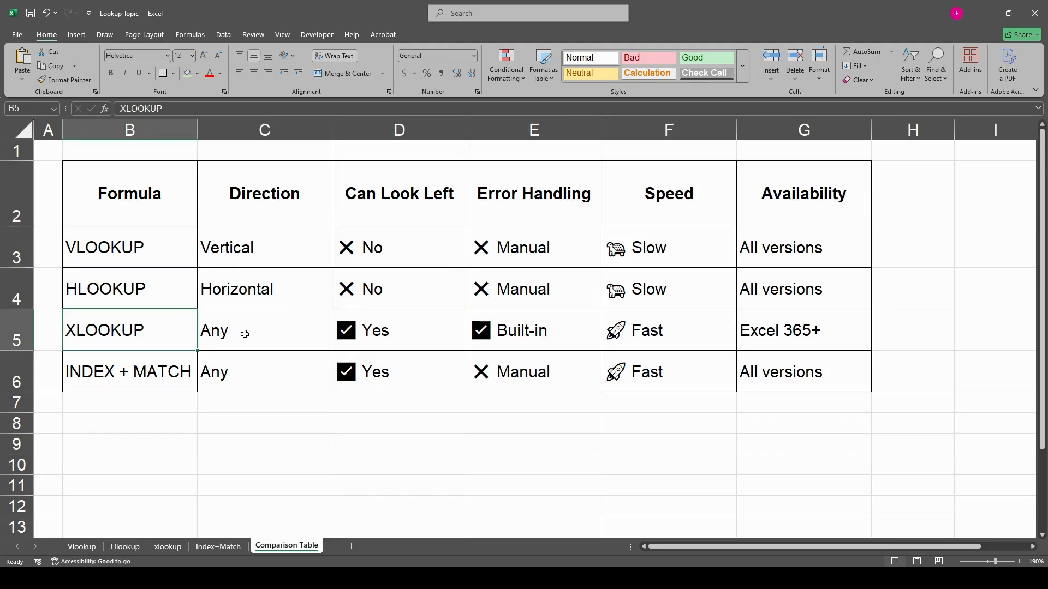
pyautogui.click(245, 334)
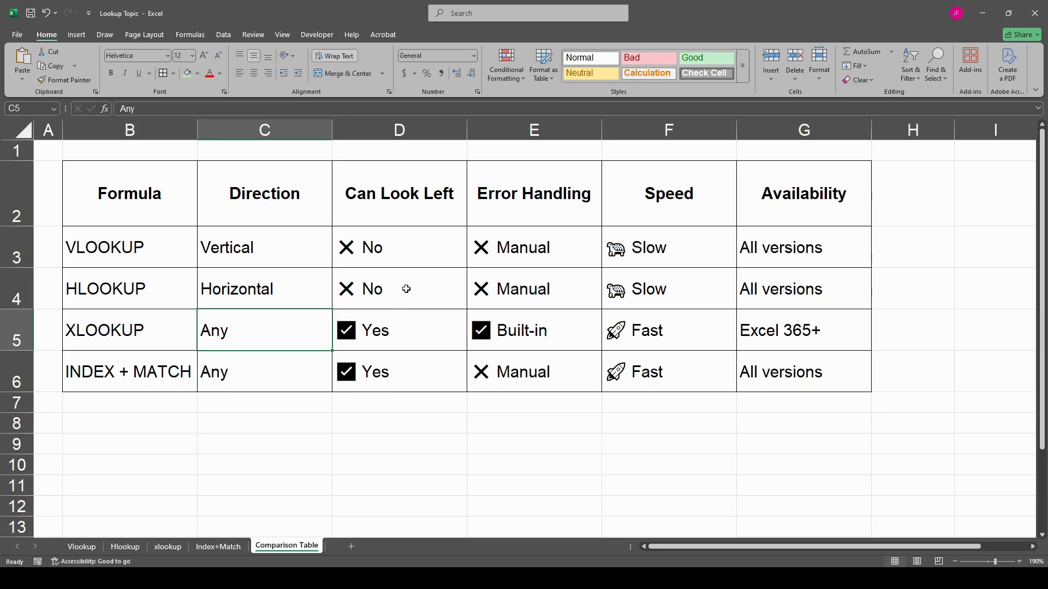
pyautogui.click(425, 340)
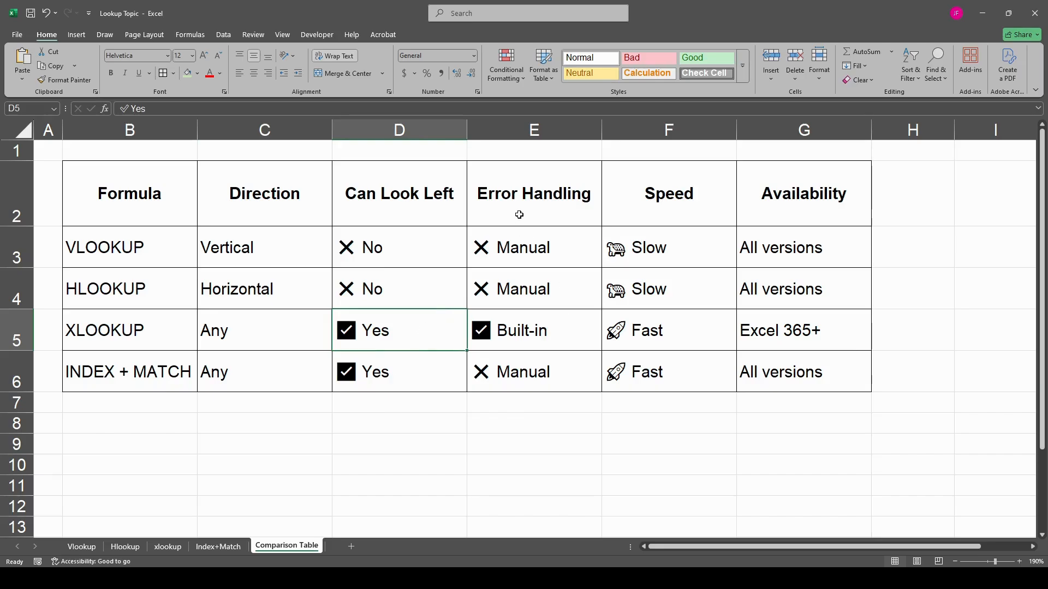
pyautogui.click(530, 335)
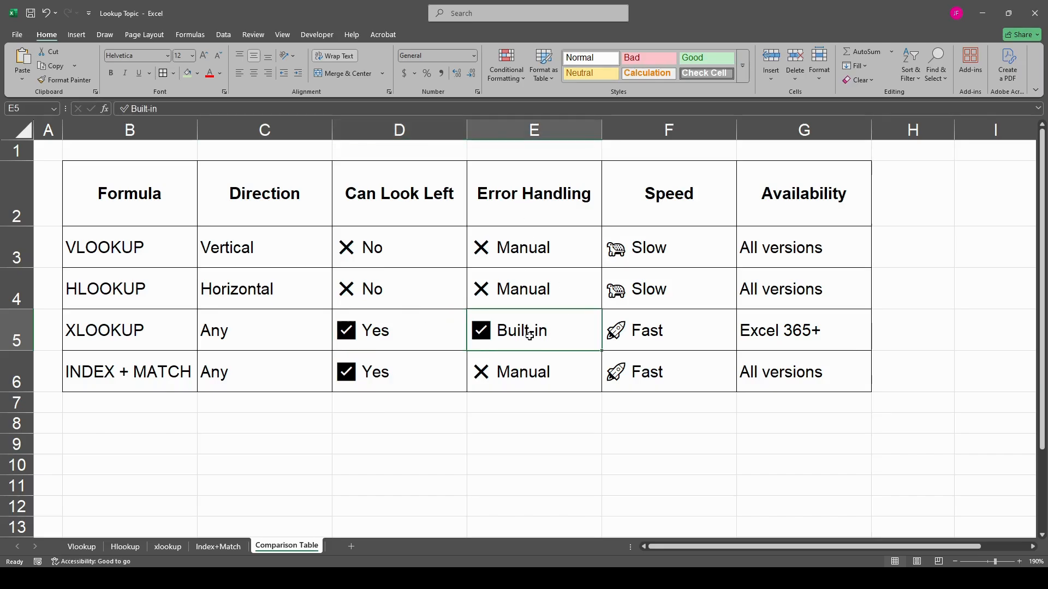
pyautogui.click(675, 332)
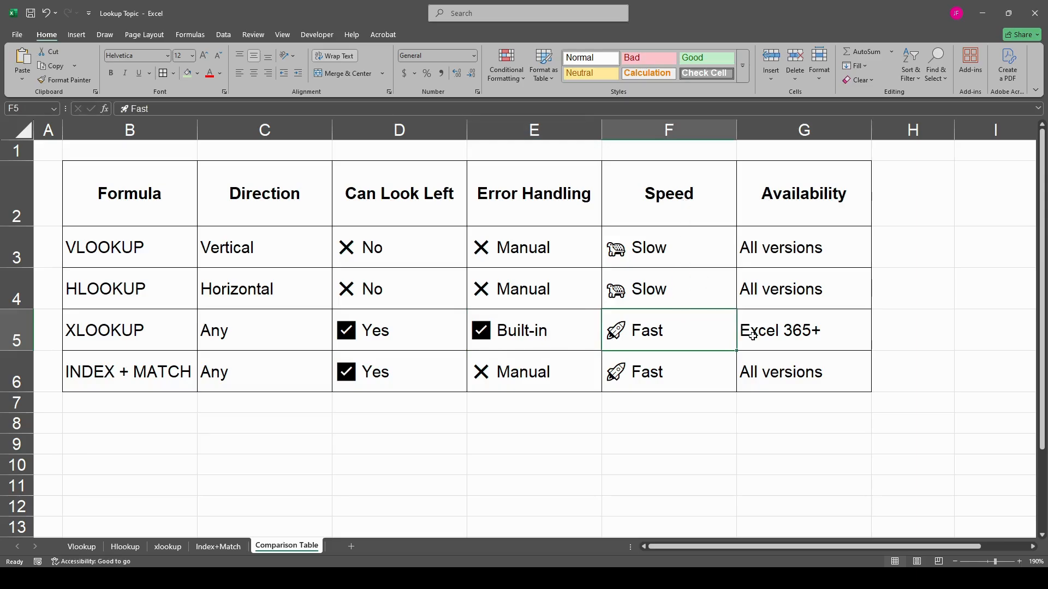
pyautogui.click(819, 340)
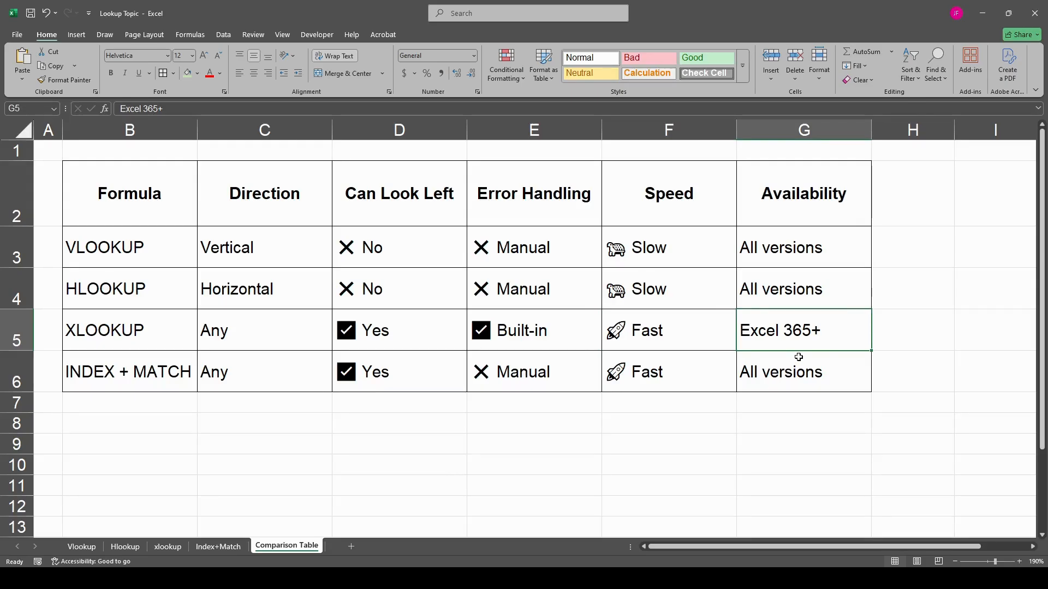
pyautogui.click(146, 330)
pyautogui.click(158, 373)
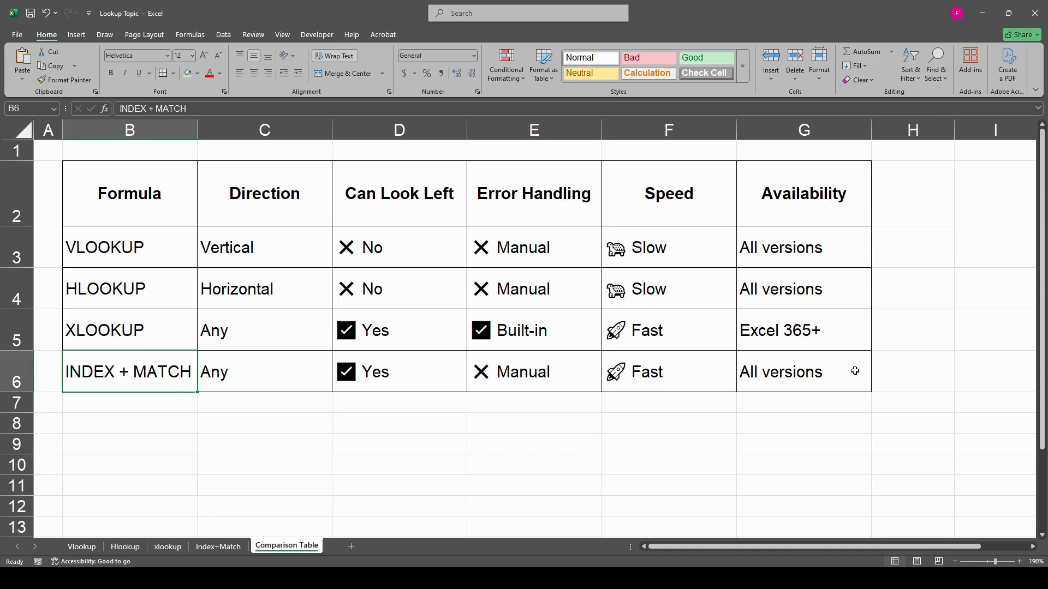
pyautogui.click(800, 375)
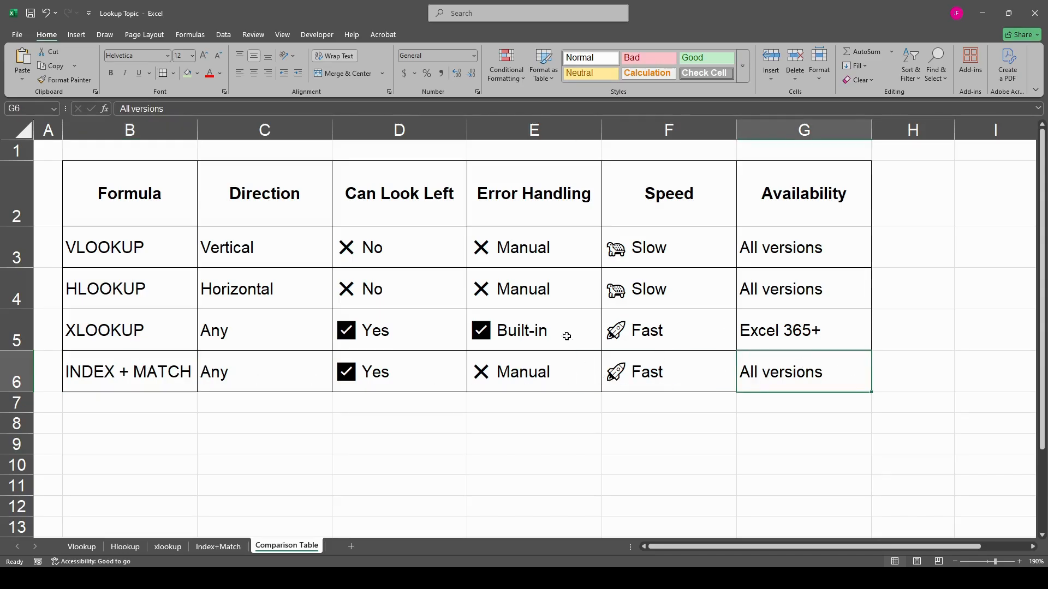
pyautogui.click(545, 376)
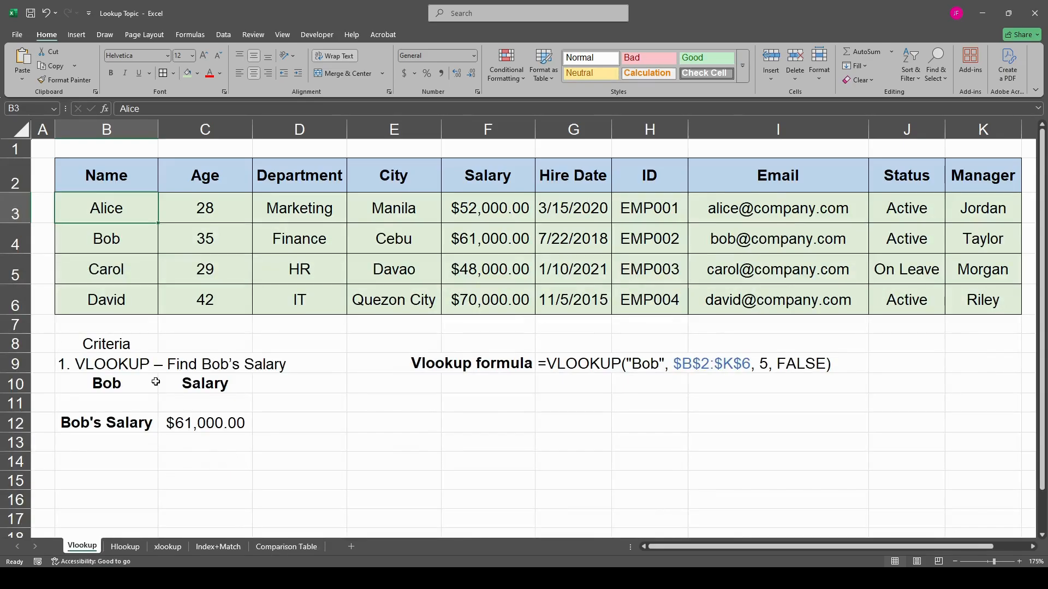
# - On the Vlookup sheet, examine the employee table B2:K6, the lookup criteria and each argument of the sample VLOOKUP formula in row 9
pyautogui.click(336, 410)
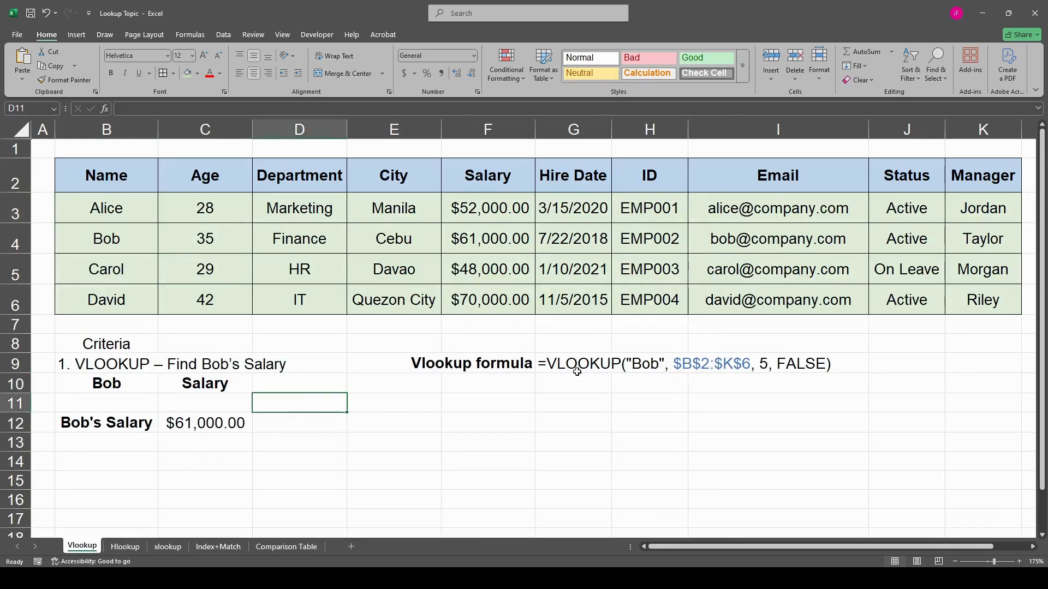
pyautogui.click(115, 190)
pyautogui.moveTo(131, 186); pyautogui.dragTo(1015, 299)
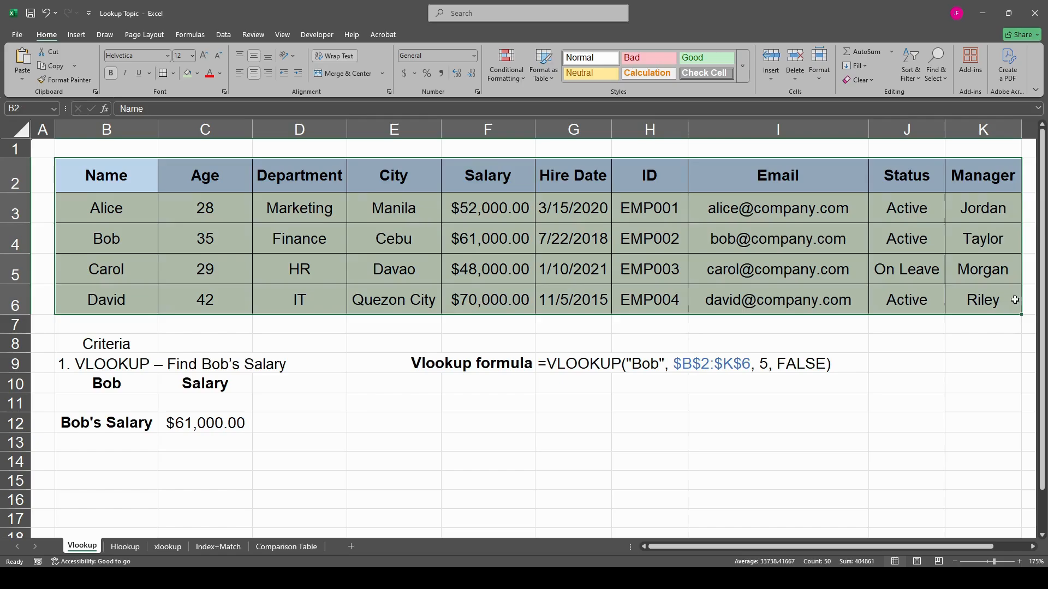
pyautogui.click(120, 176)
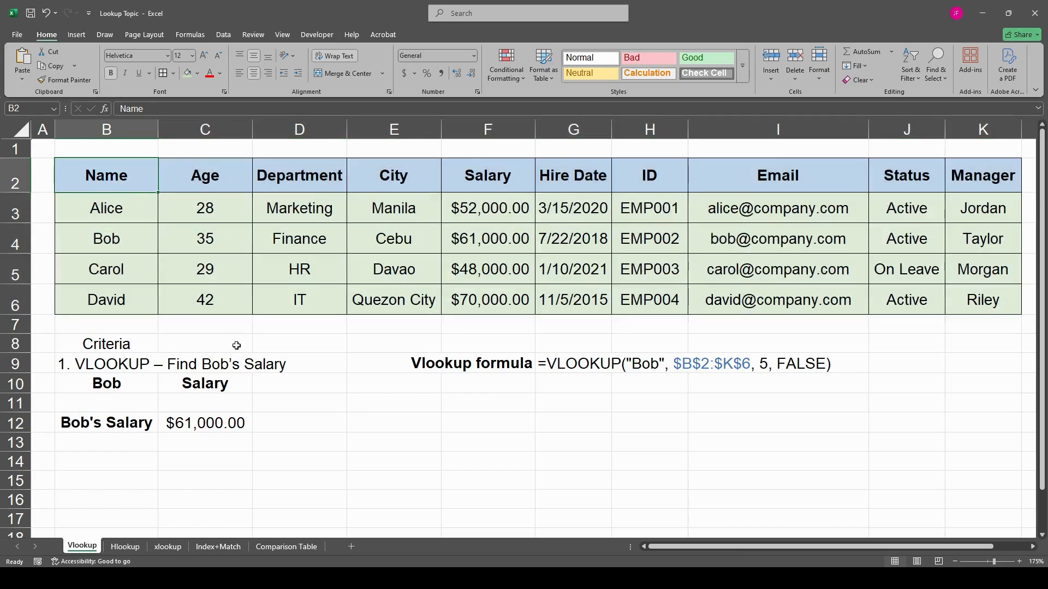
pyautogui.click(105, 349)
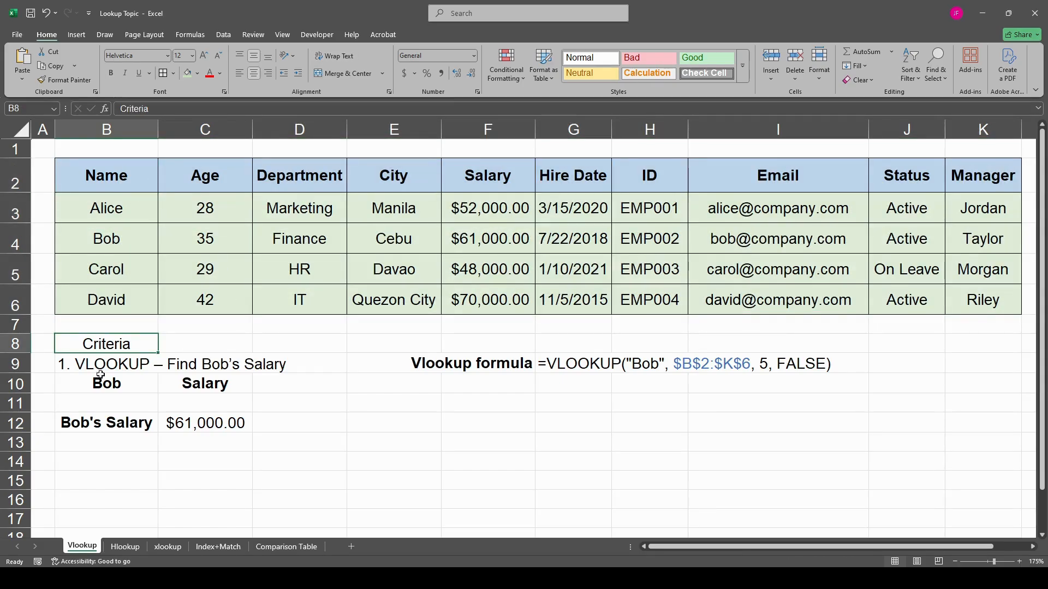
pyautogui.click(103, 364)
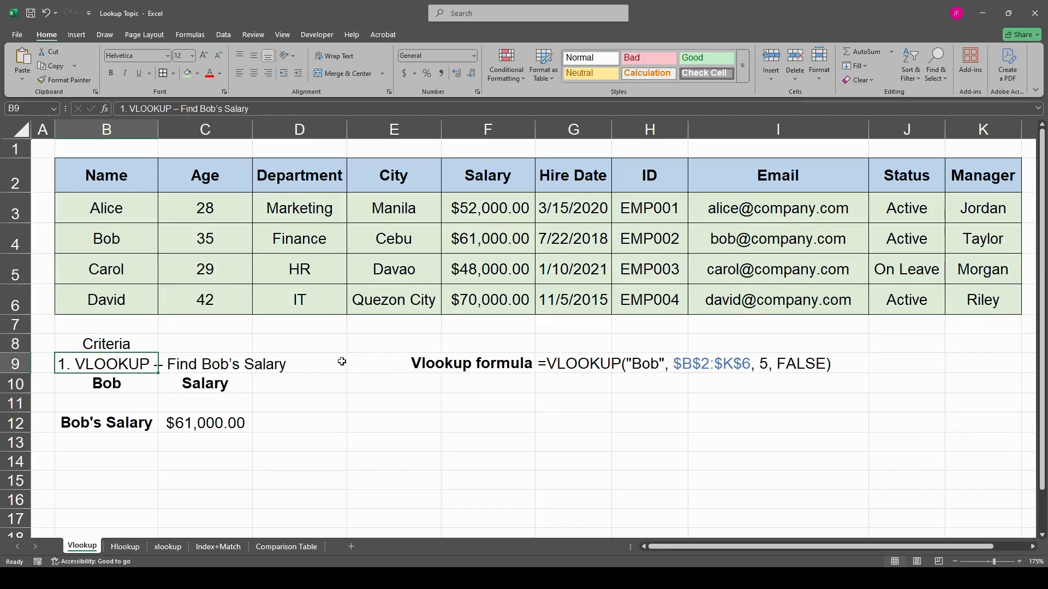
pyautogui.click(486, 366)
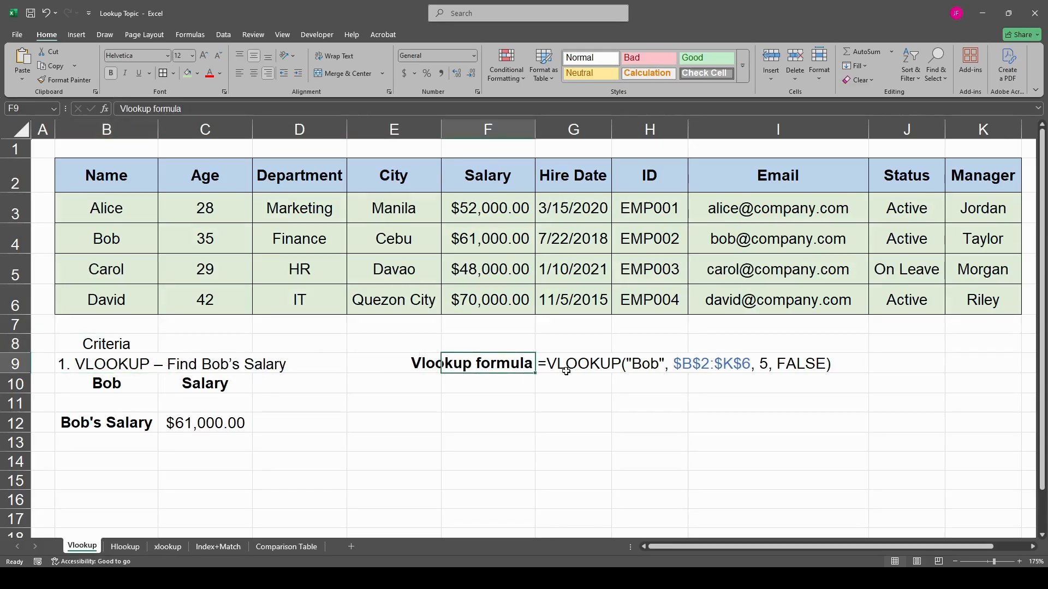
pyautogui.click(583, 368)
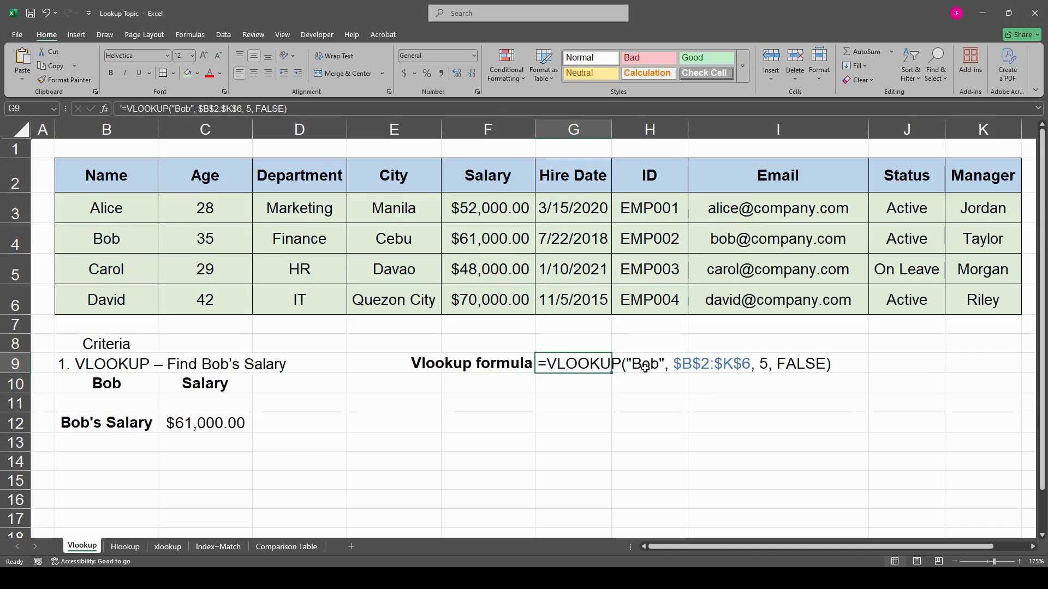
pyautogui.click(645, 368)
pyautogui.click(709, 367)
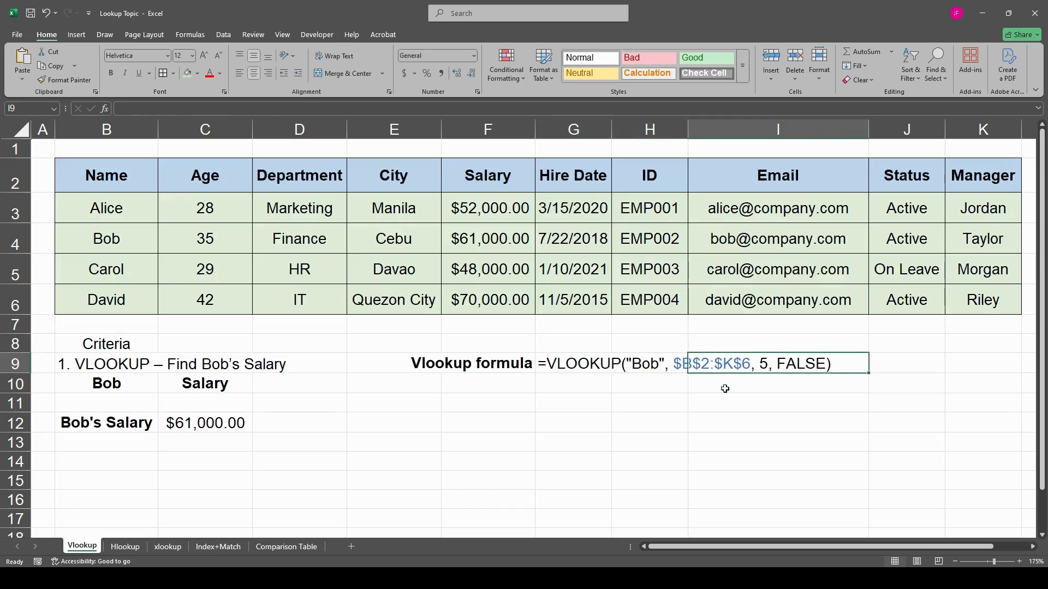
pyautogui.click(711, 399)
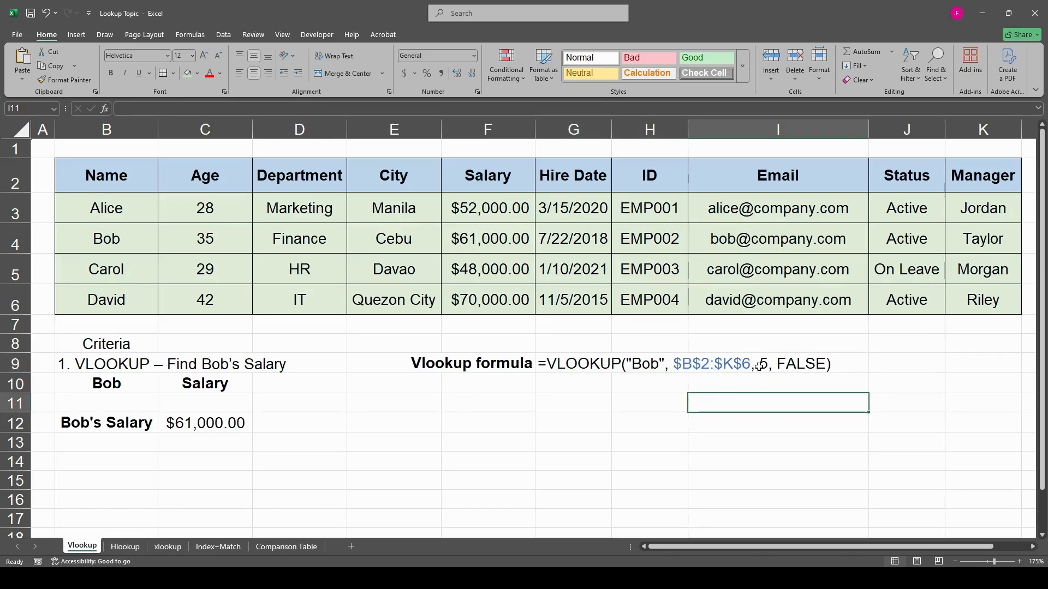
# - Inspect the existing salary formula in C12 and trace the matching employee's row across to the Salary column
pyautogui.click(96, 424)
pyautogui.click(222, 422)
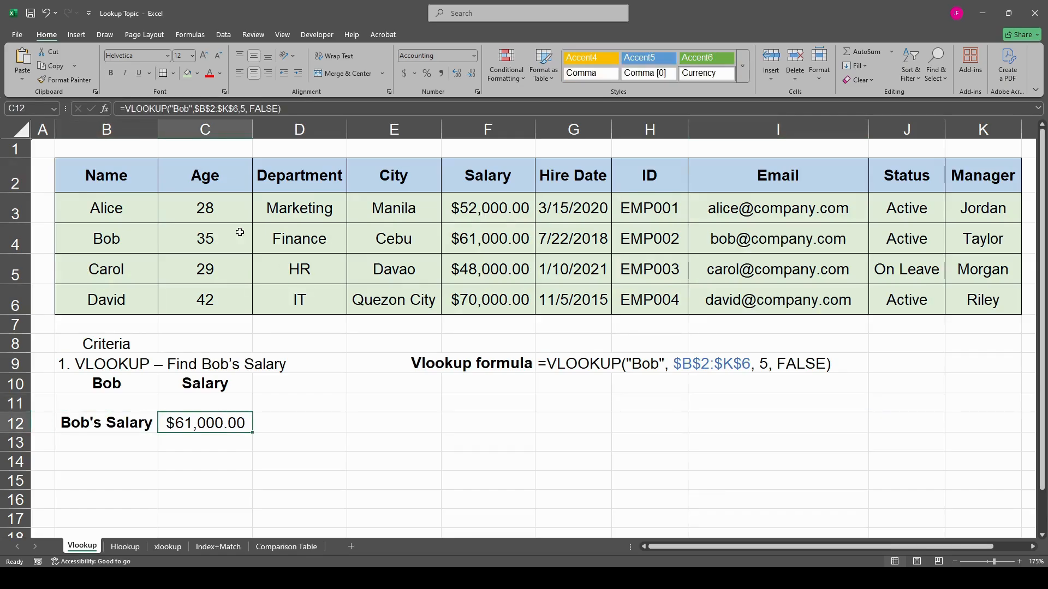
pyautogui.doubleClick(210, 426)
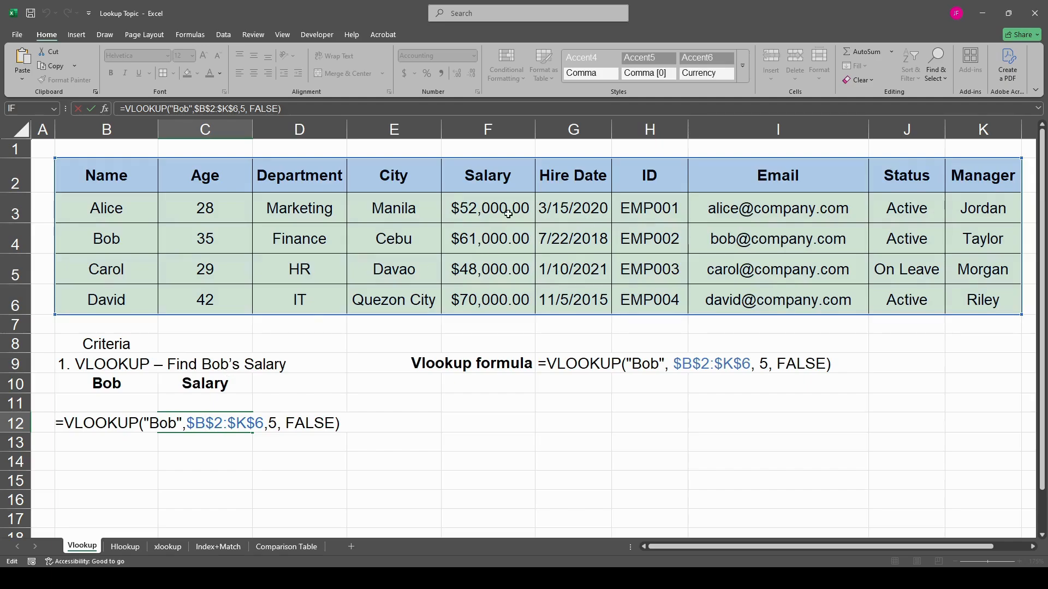
pyautogui.click(486, 440)
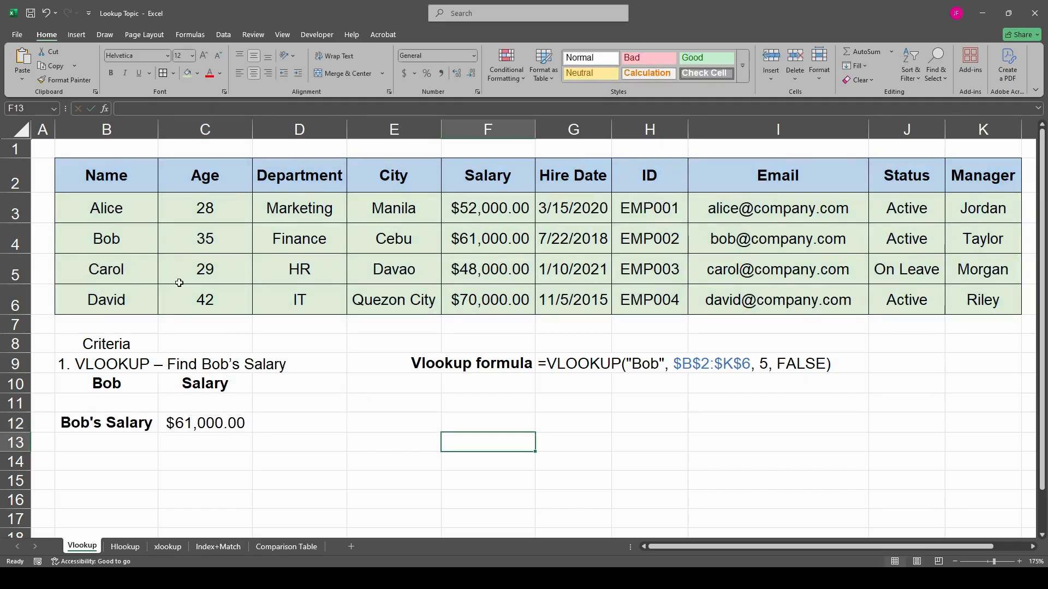
pyautogui.moveTo(122, 244); pyautogui.dragTo(497, 241)
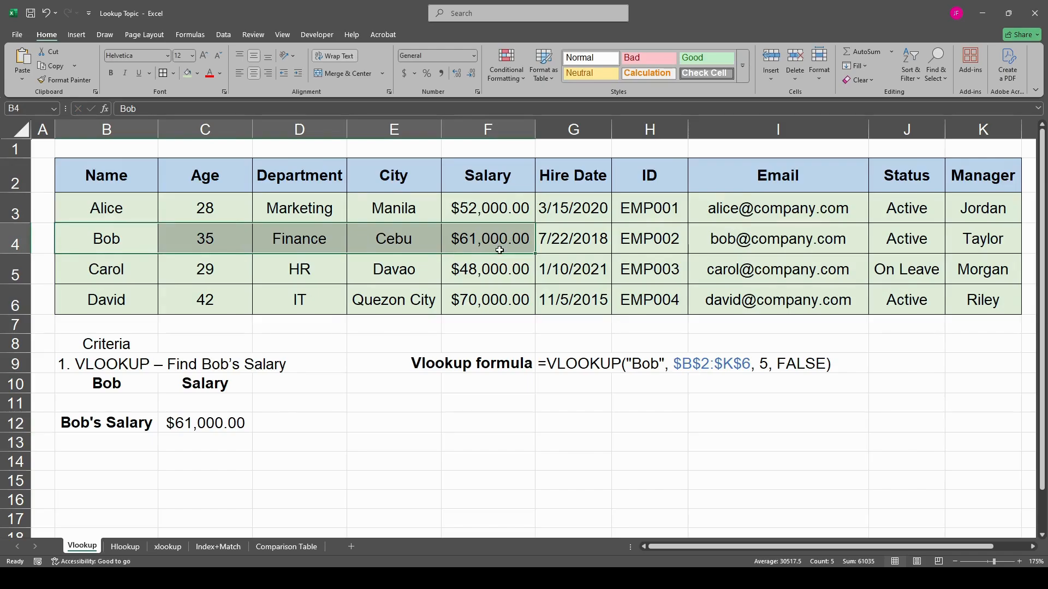
pyautogui.click(496, 243)
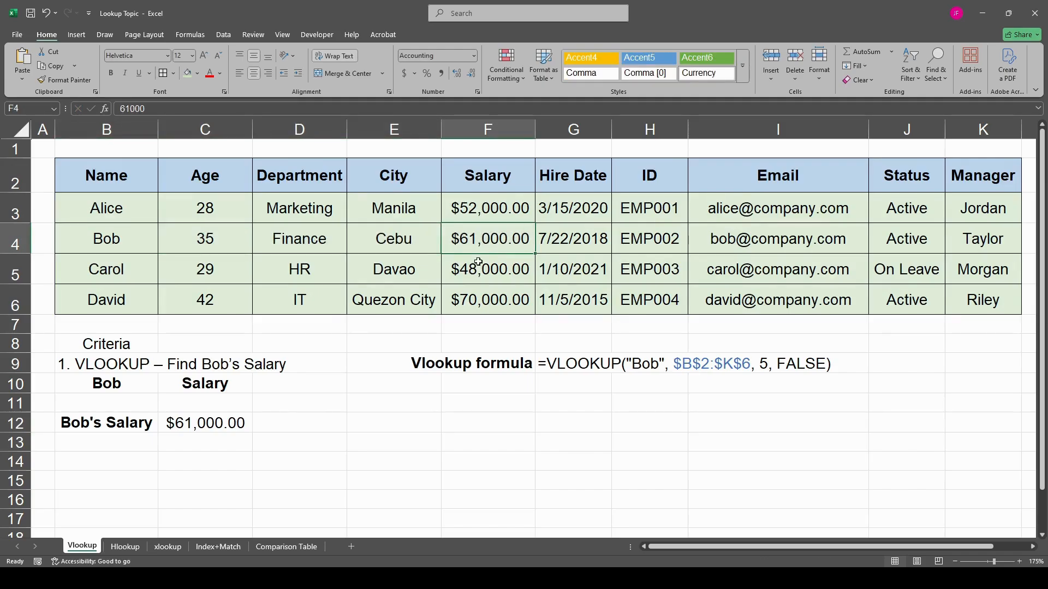
# - Replace the formula in C12 with a new VLOOKUP using the quoted employee name from B10 as lookup value and B2:K6 as table array
pyautogui.click(116, 424)
pyautogui.click(196, 422)
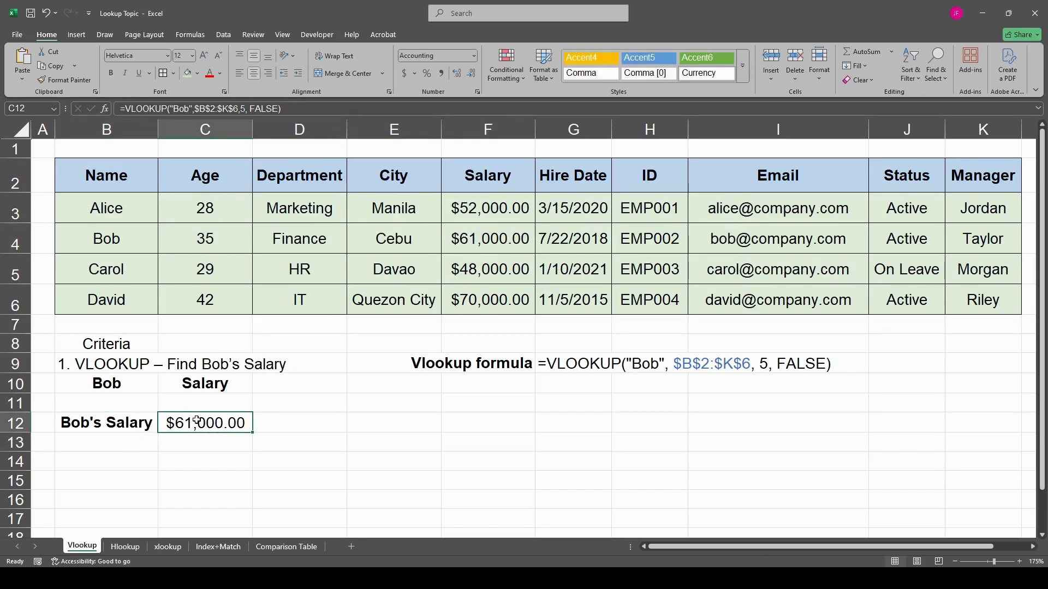
pyautogui.write('=v')
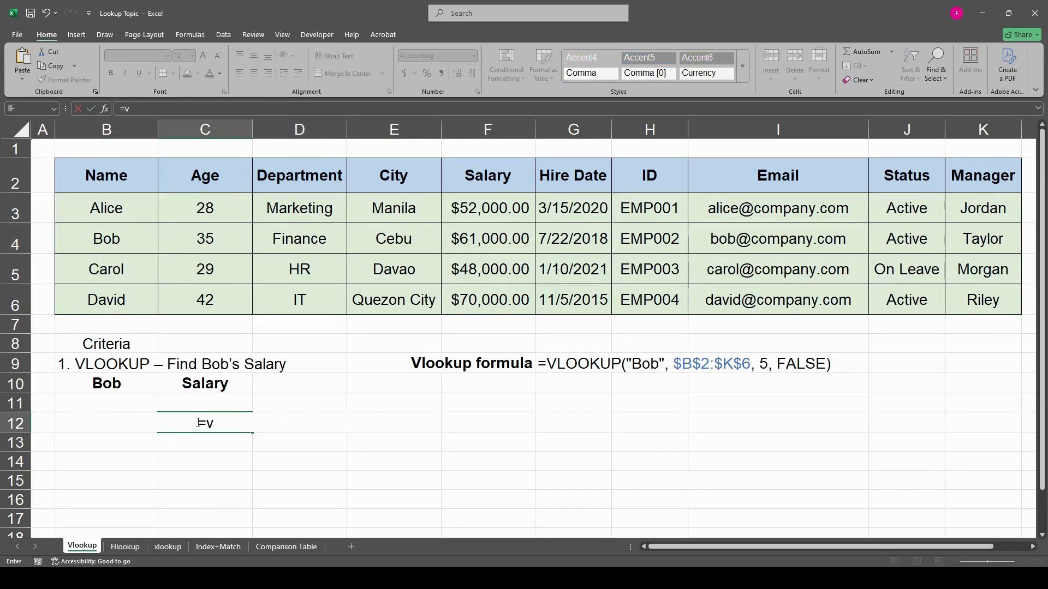
pyautogui.write('lo')
pyautogui.press('BackSpace')
pyautogui.write('ook')
pyautogui.press('Tab')
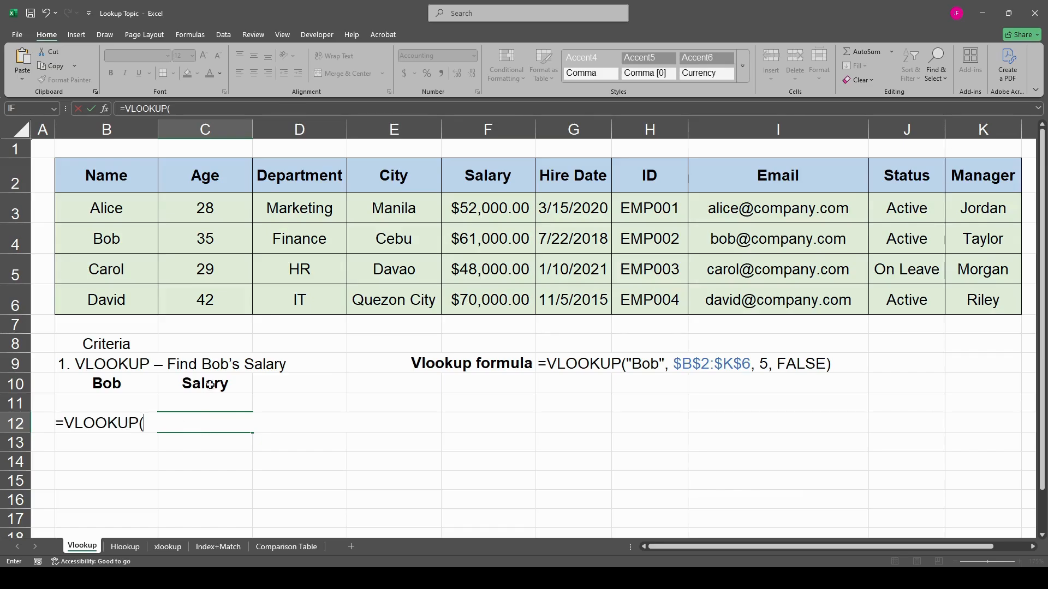
pyautogui.write('"Bob",')
pyautogui.moveTo(112, 186); pyautogui.dragTo(987, 298)
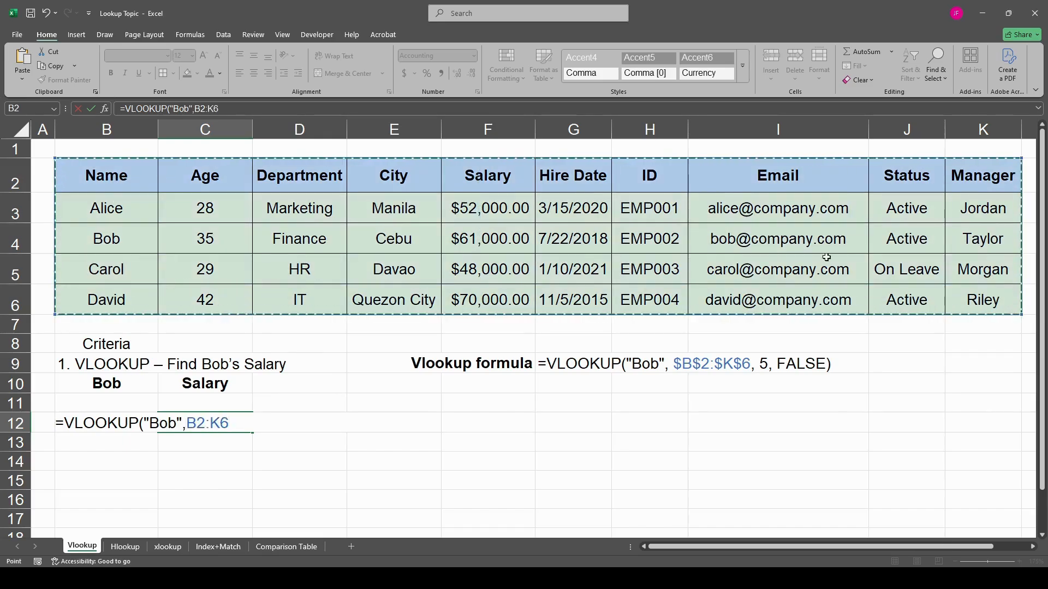
pyautogui.write(',')
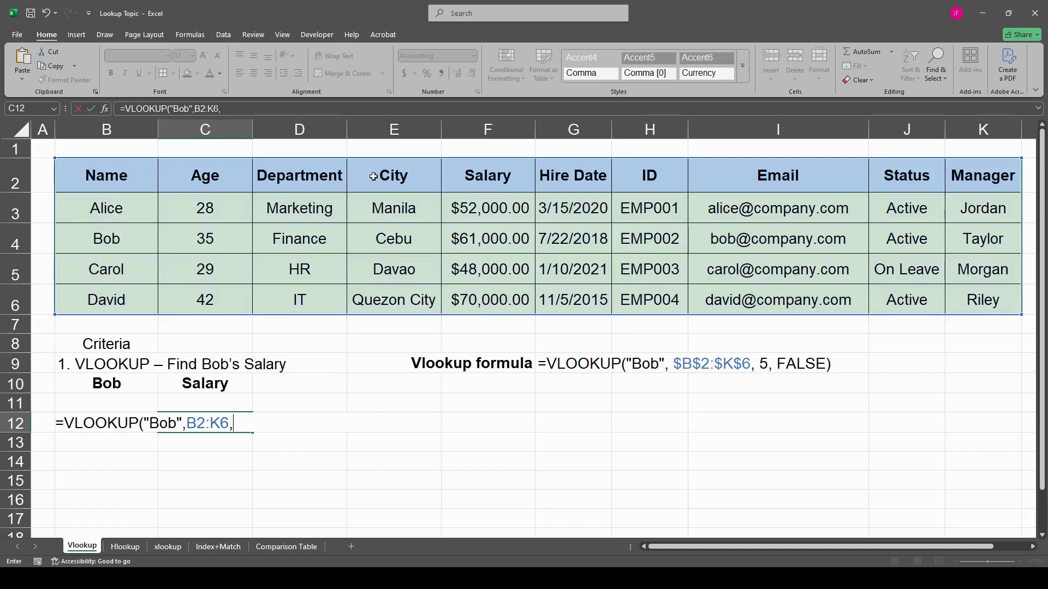
# - Complete the VLOOKUP formula in C12 with column index 5 and FALSE for an exact match
pyautogui.write('5')
pyautogui.write(',flase')
pyautogui.press('BackSpace')
pyautogui.press('BackSpace')
pyautogui.press('BackSpace')
pyautogui.press('BackSpace')
pyautogui.write('alse')
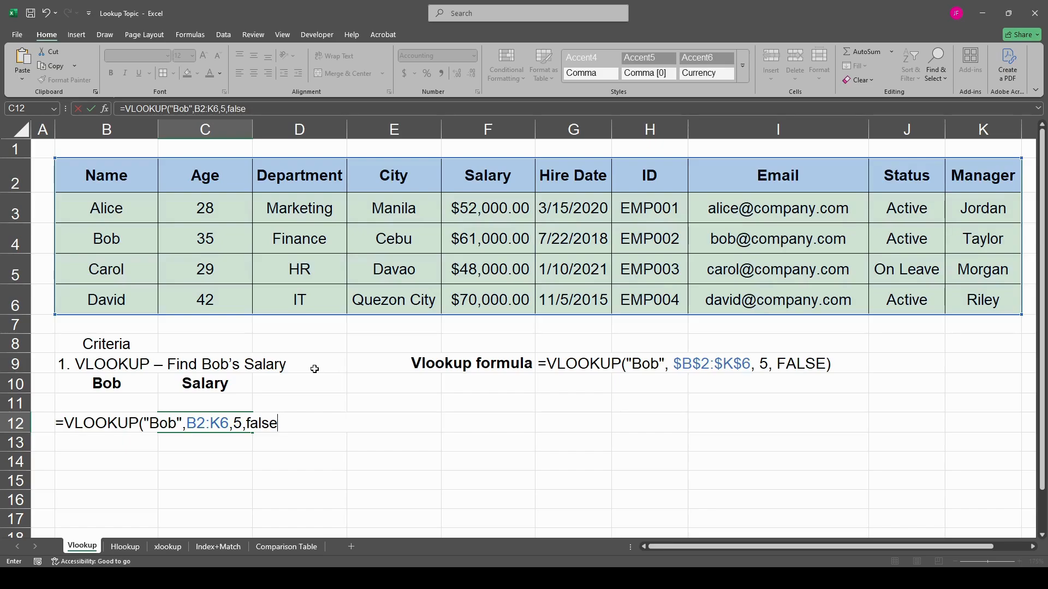
pyautogui.press('Tab')
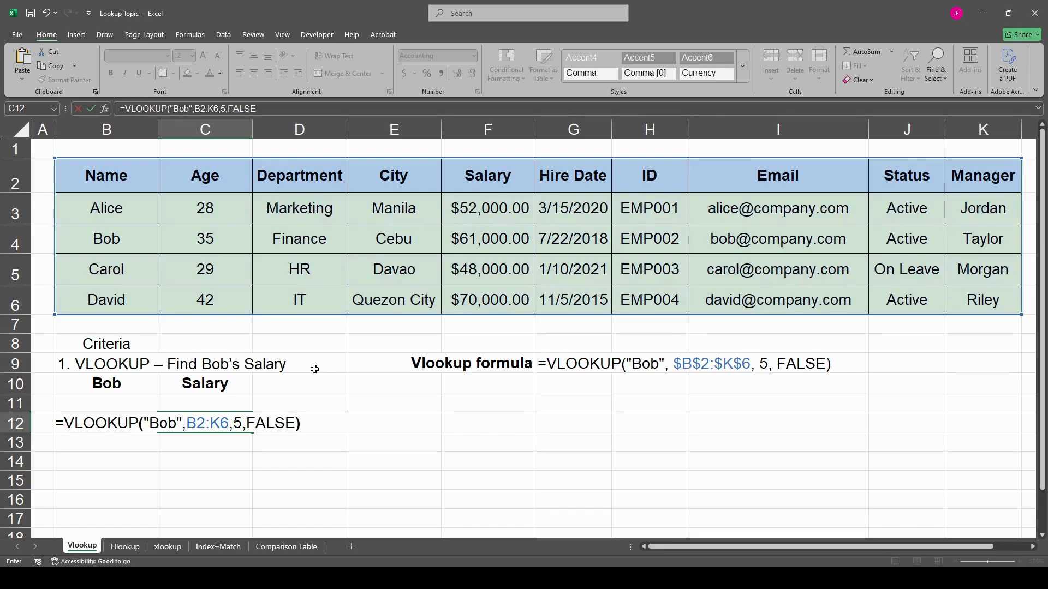
pyautogui.press('Return')
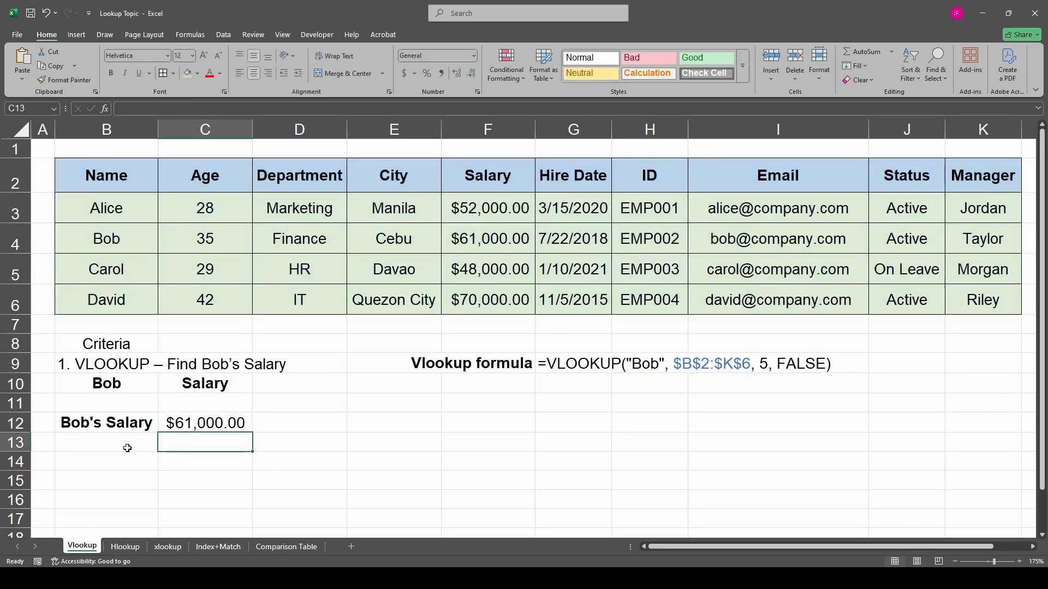
# - Try column index 4 in the VLOOKUP formula in C12, and undo the change
pyautogui.click(199, 419)
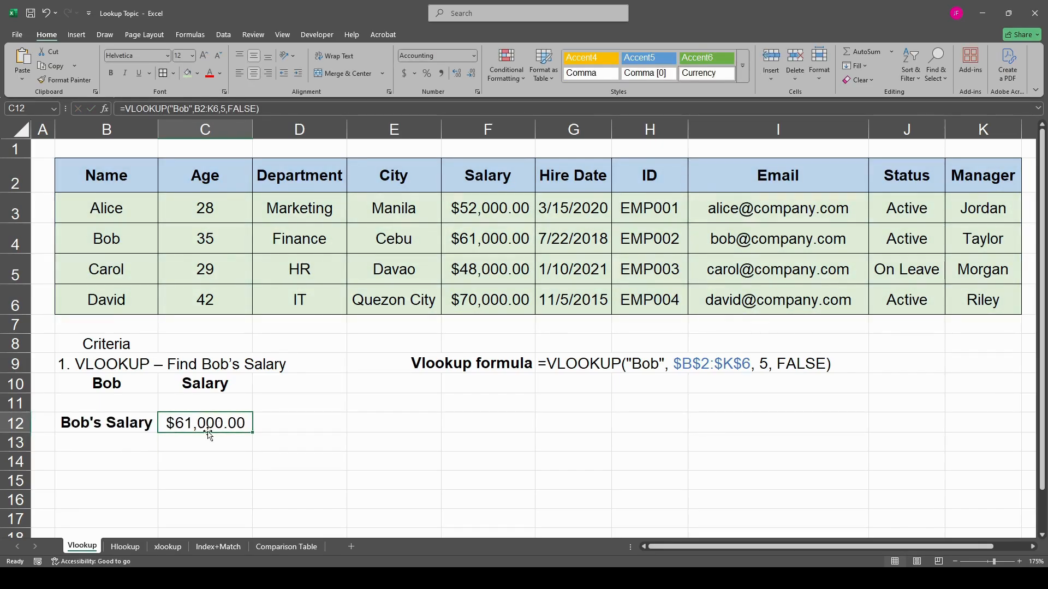
pyautogui.doubleClick(208, 434)
pyautogui.doubleClick(250, 427)
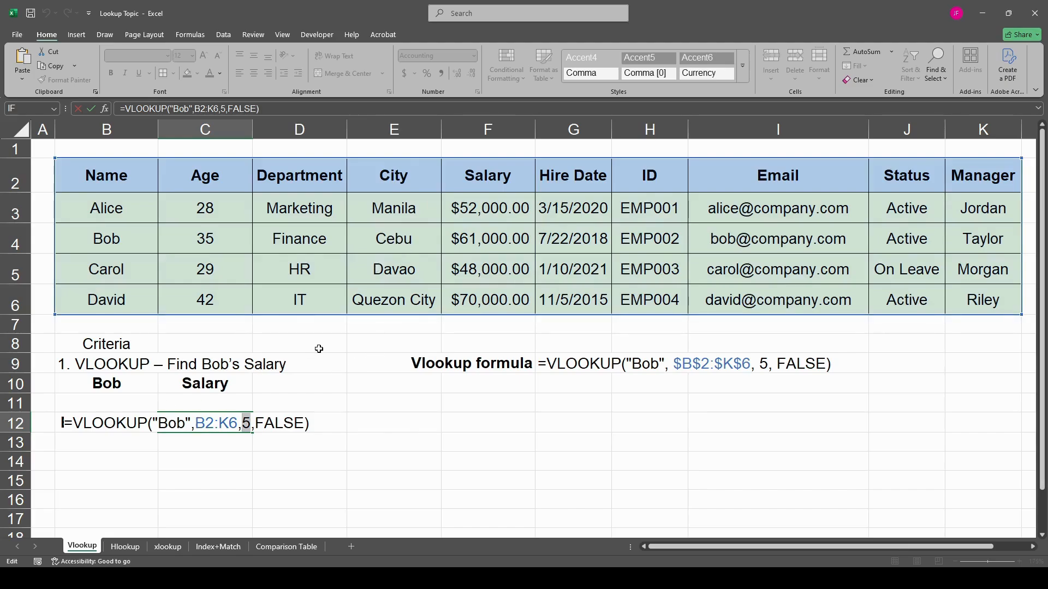
pyautogui.write('4')
pyautogui.press('Return')
pyautogui.click(222, 426)
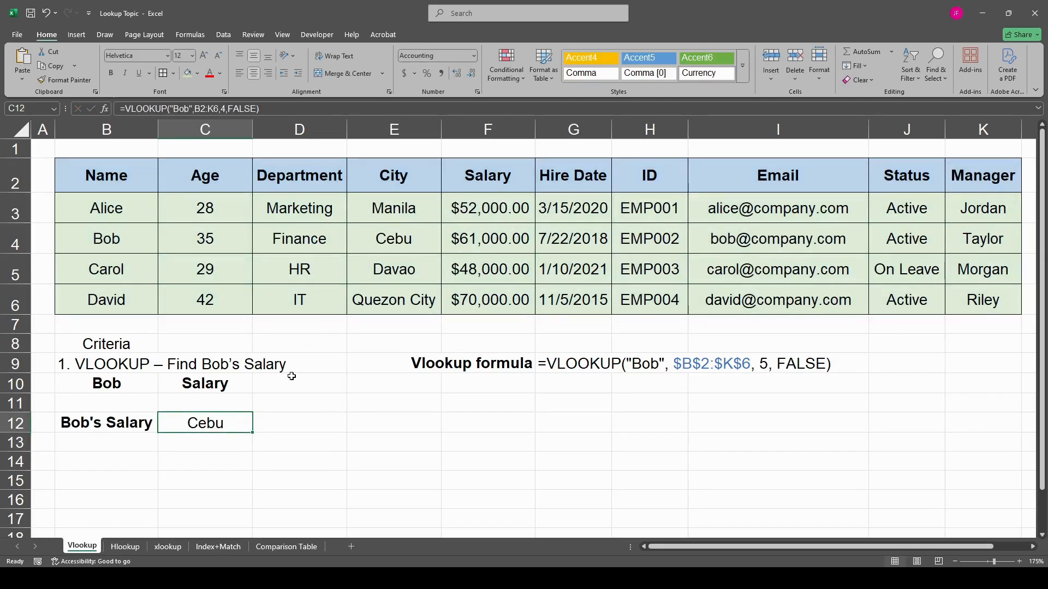
pyautogui.hotkey('ctrl', 'z')
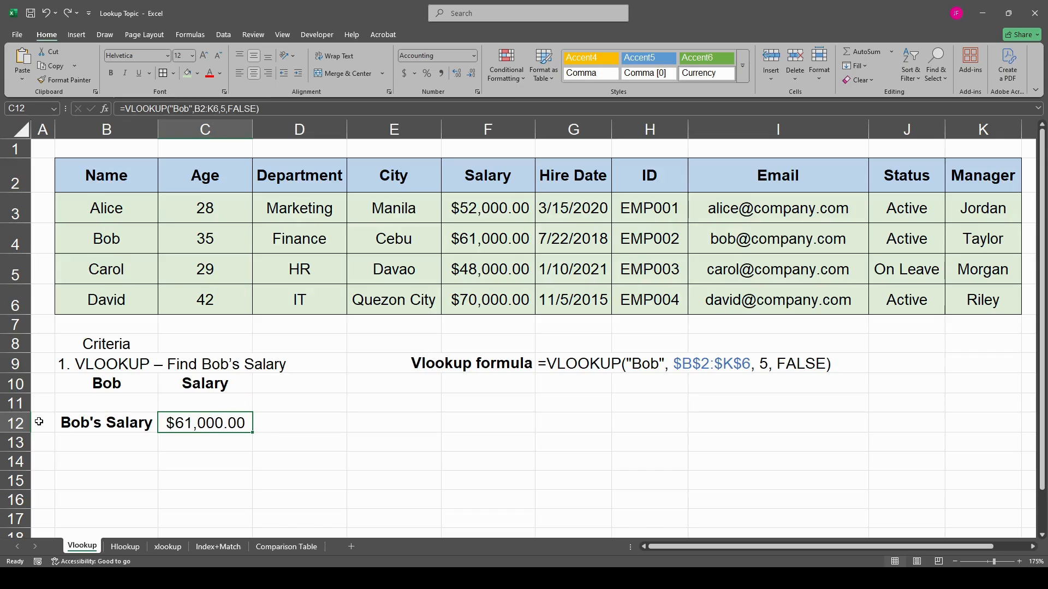
# - Replace the quoted employee name in the C12 VLOOKUP formula with an absolute reference to B10
pyautogui.click(82, 423)
pyautogui.click(222, 424)
pyautogui.doubleClick(222, 424)
pyautogui.moveTo(192, 425); pyautogui.dragTo(155, 424)
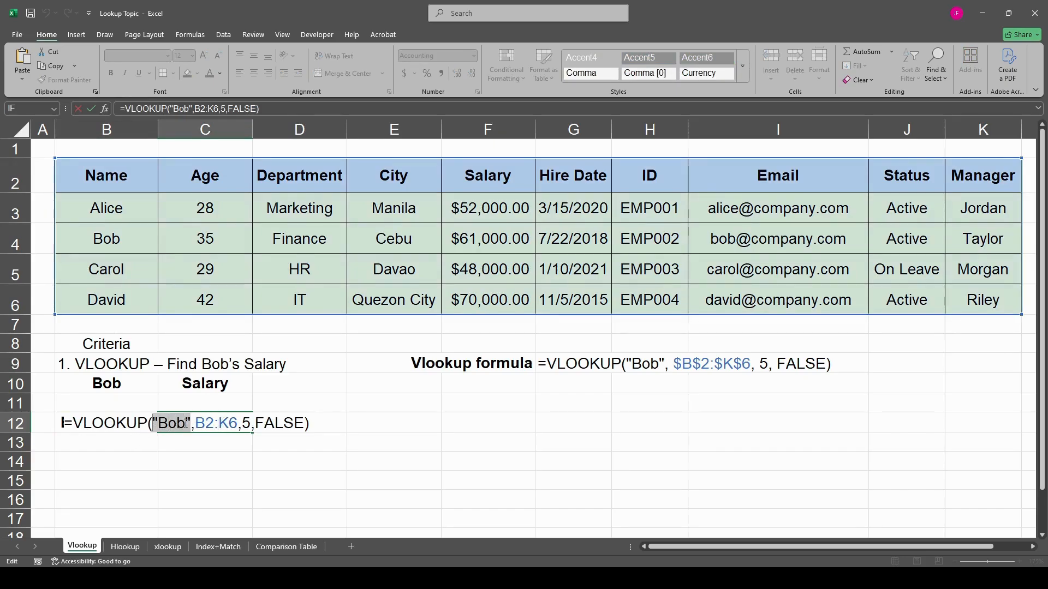
pyautogui.click(131, 385)
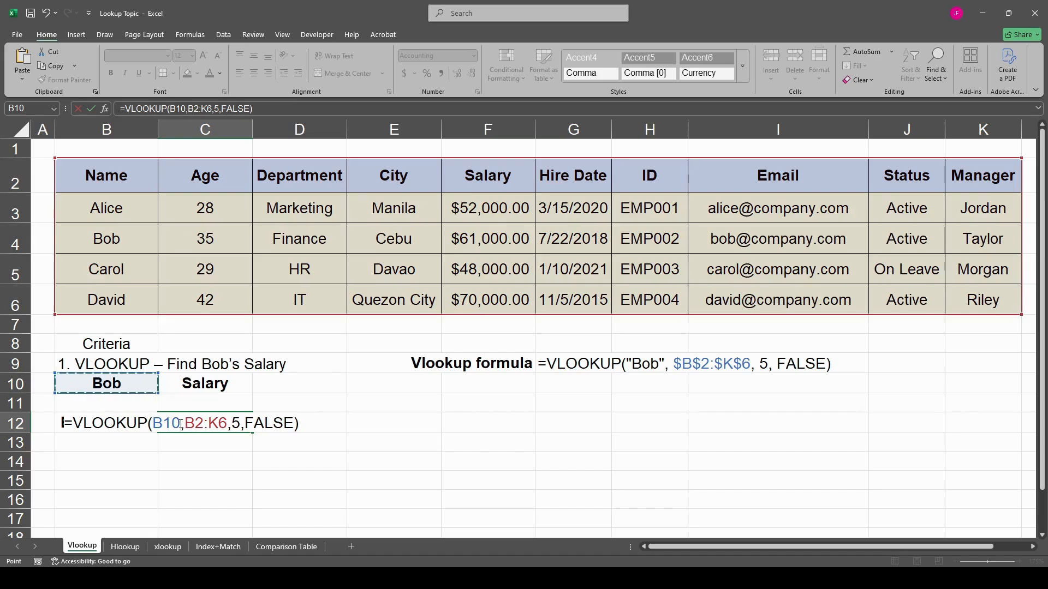
pyautogui.press('F4')
# - Make the table array in the C12 VLOOKUP formula absolute as $B$2:$K$6 and commit the formula
pyautogui.click(213, 423)
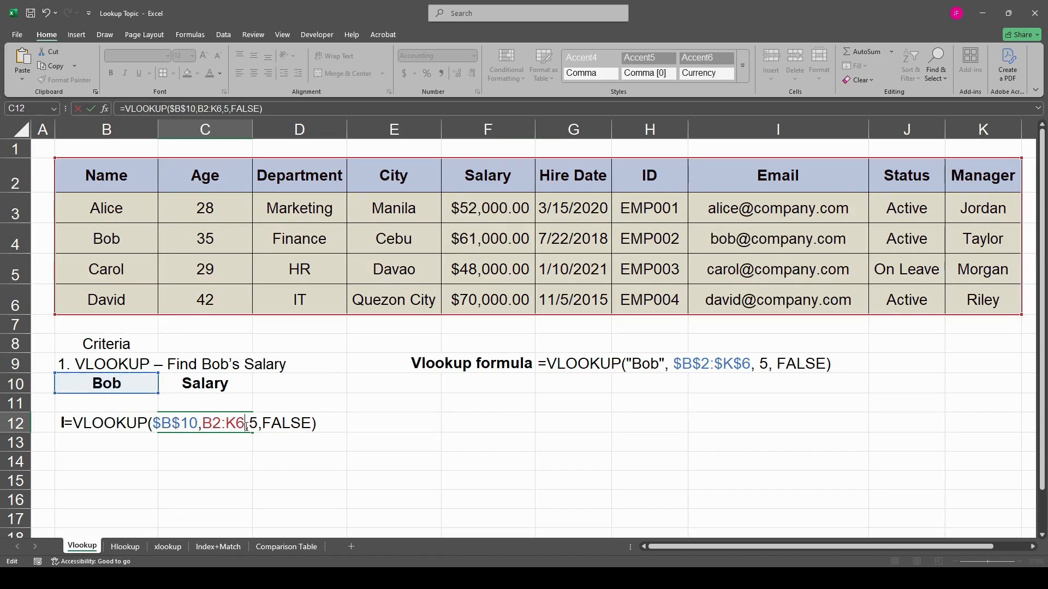
pyautogui.press('F4')
pyautogui.click(218, 425)
pyautogui.press('F4')
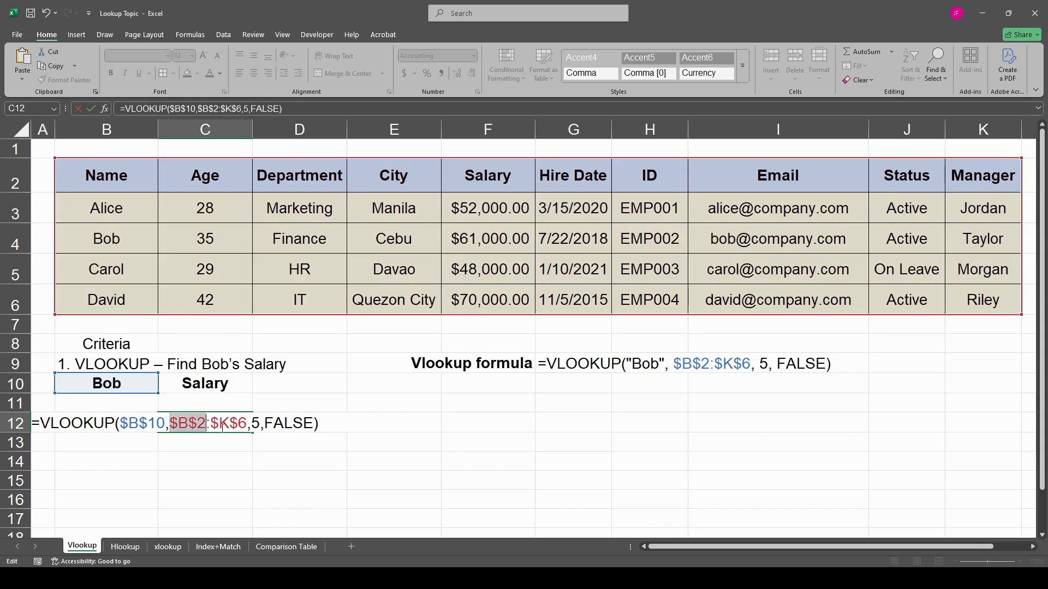
pyautogui.press('Return')
pyautogui.click(218, 423)
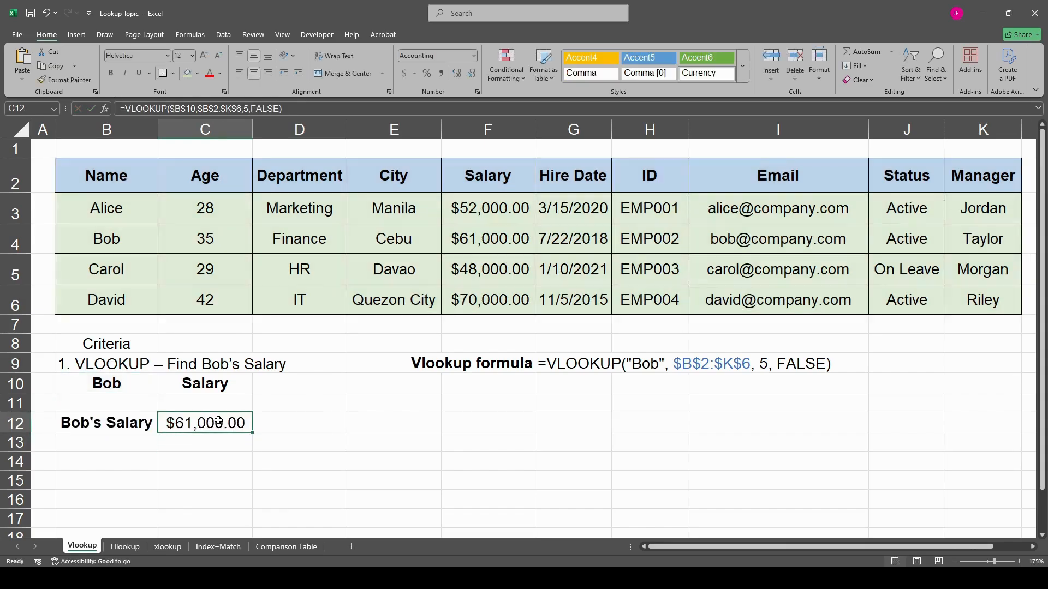
# - Test the salary lookup by entering the employee name from B3 in B10, compare with F3, and restore the name from B4
pyautogui.click(120, 384)
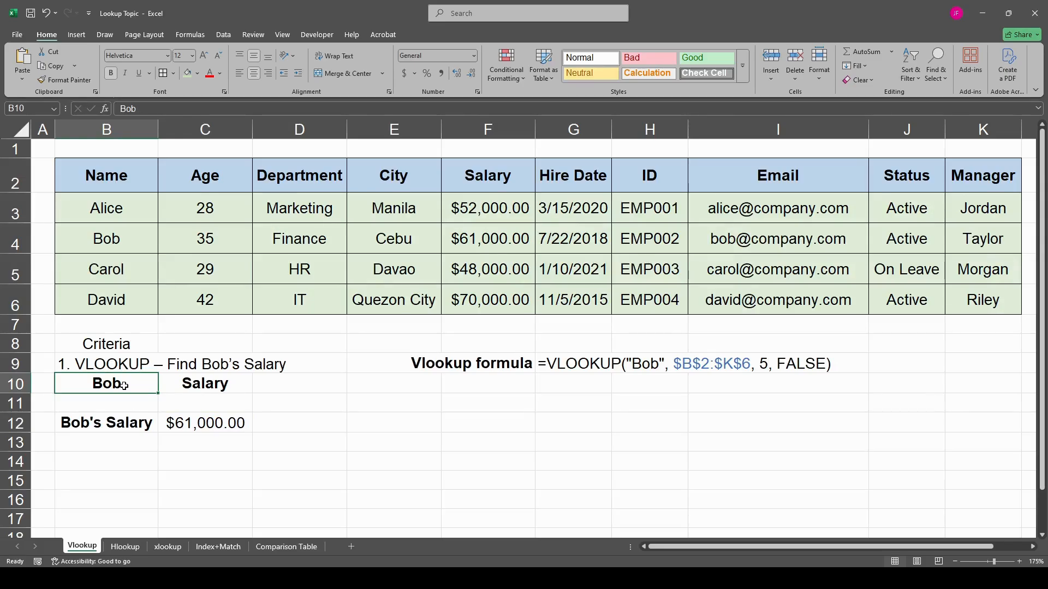
pyautogui.write('Alice')
pyautogui.press('Return')
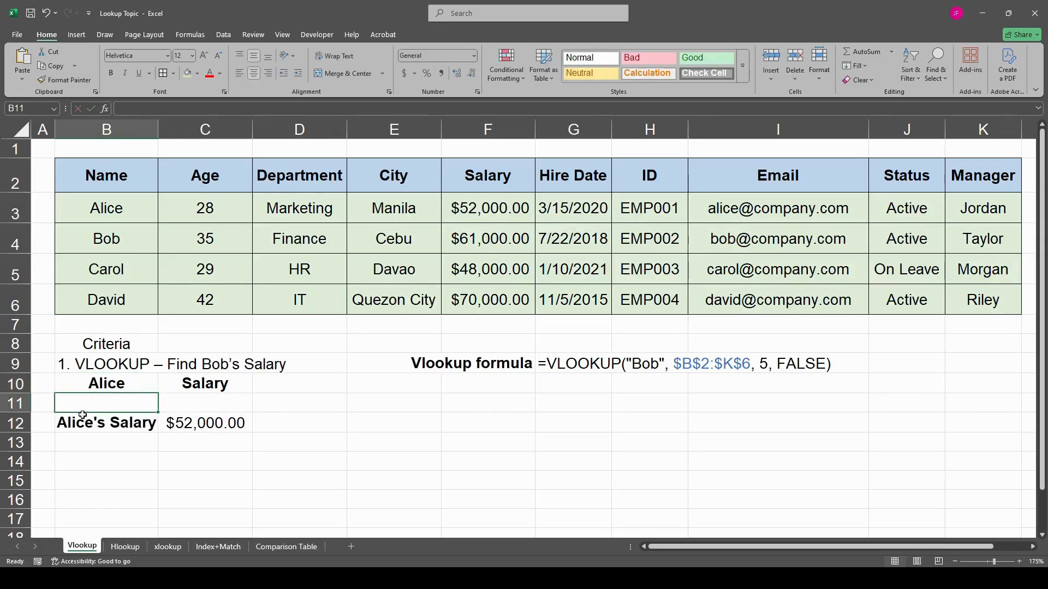
pyautogui.click(183, 427)
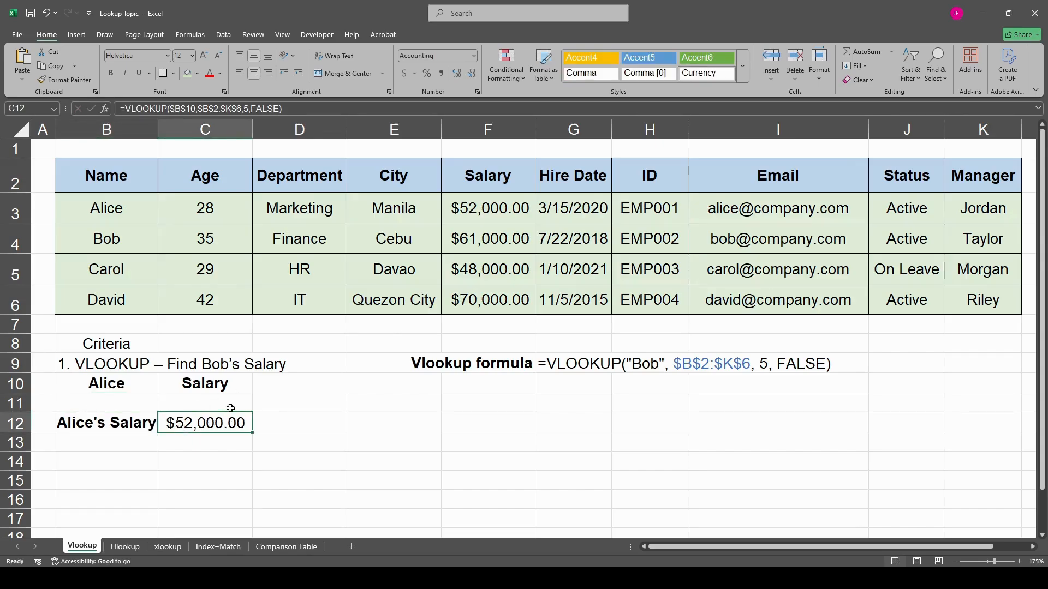
pyautogui.click(493, 206)
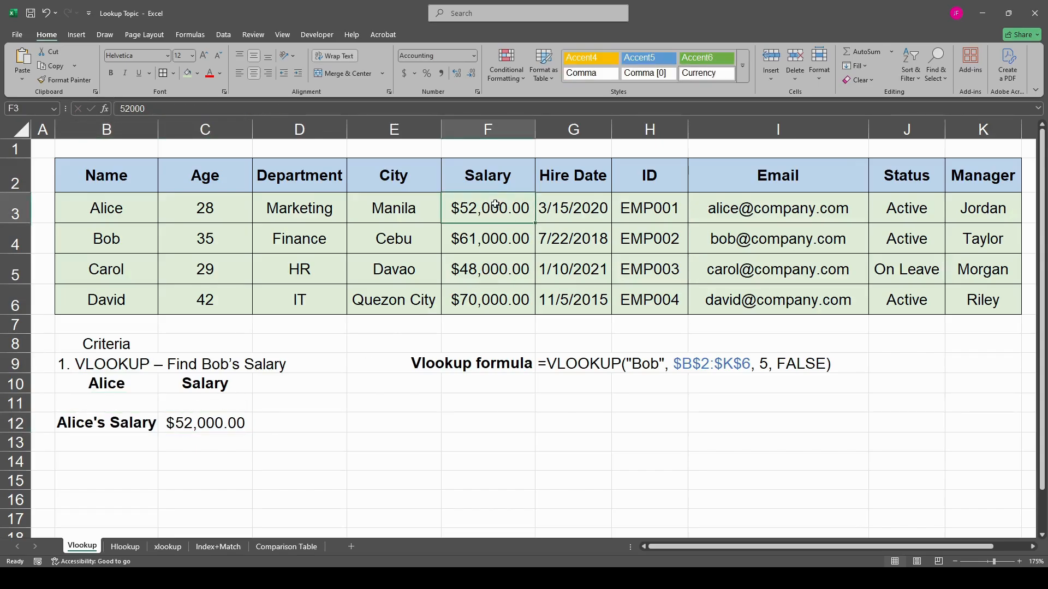
pyautogui.click(132, 381)
pyautogui.write('Bob')
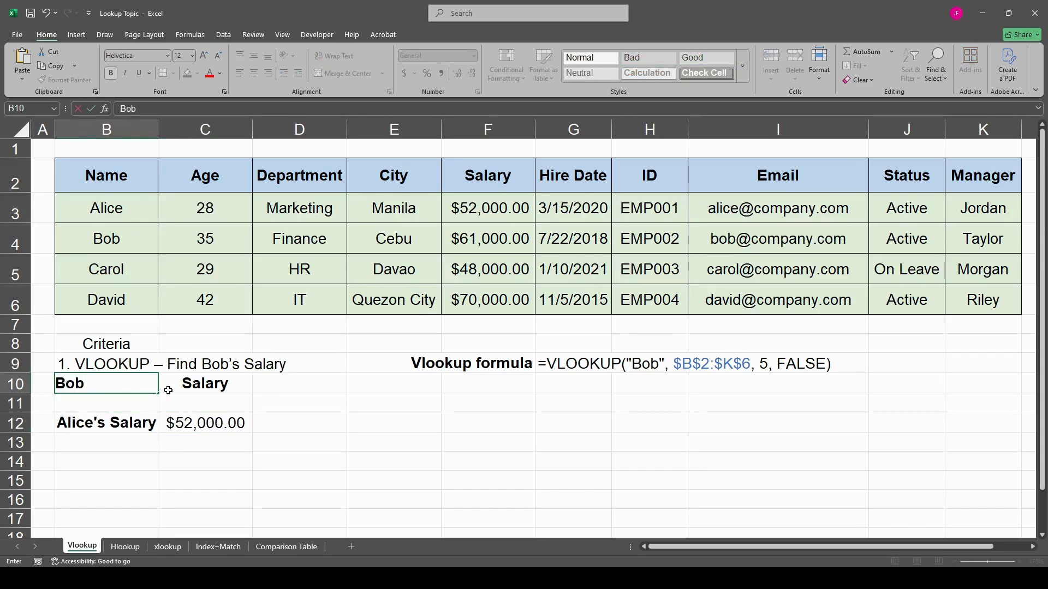
pyautogui.press('Return')
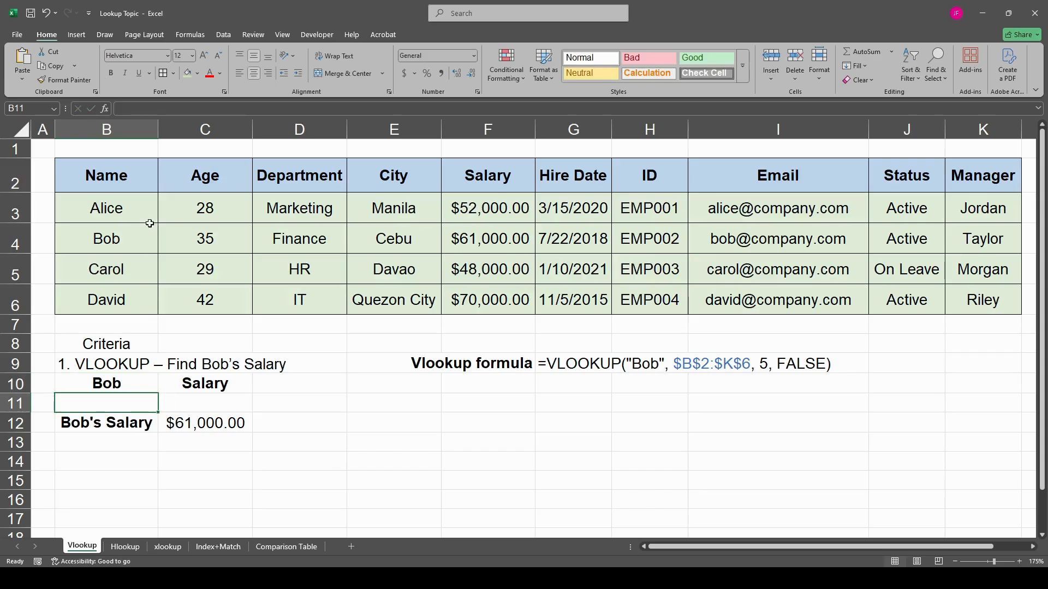
pyautogui.moveTo(135, 207); pyautogui.dragTo(147, 243)
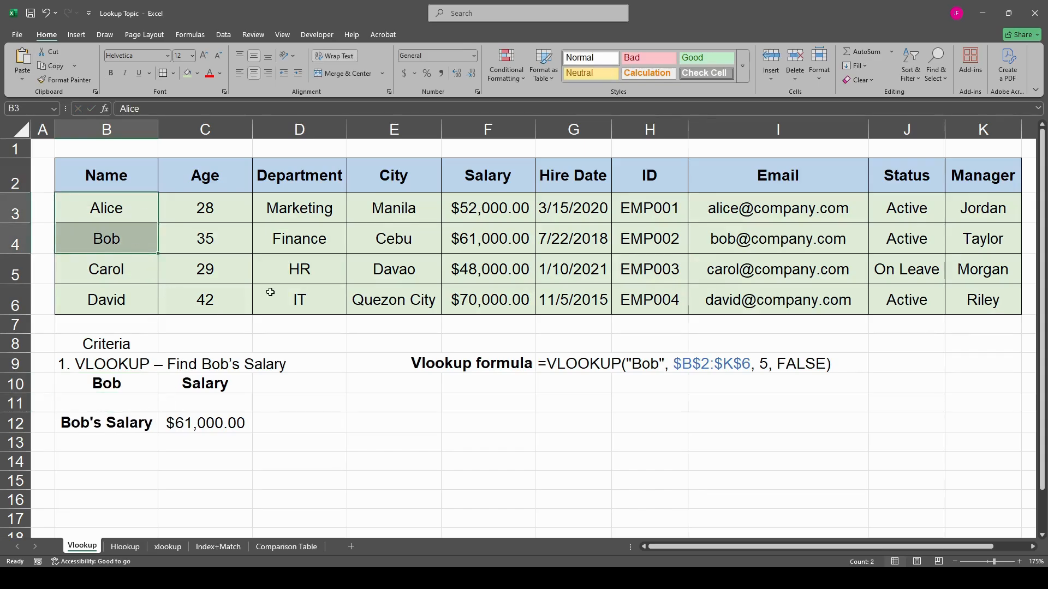
pyautogui.click(136, 205)
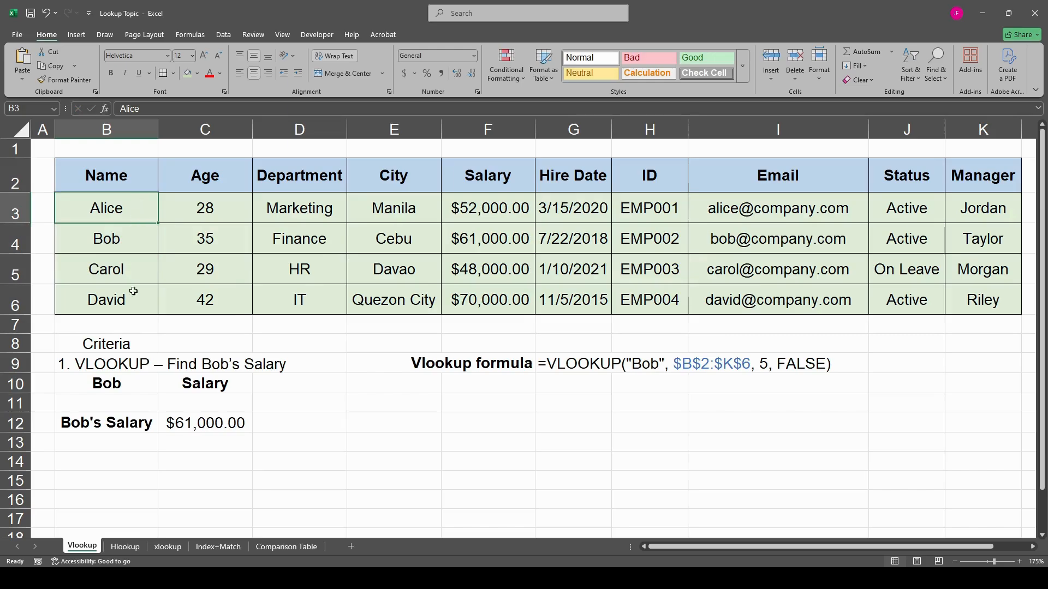
# - Change the column index in the C12 VLOOKUP formula to 7 to return the employee ID
pyautogui.click(204, 424)
pyautogui.doubleClick(201, 424)
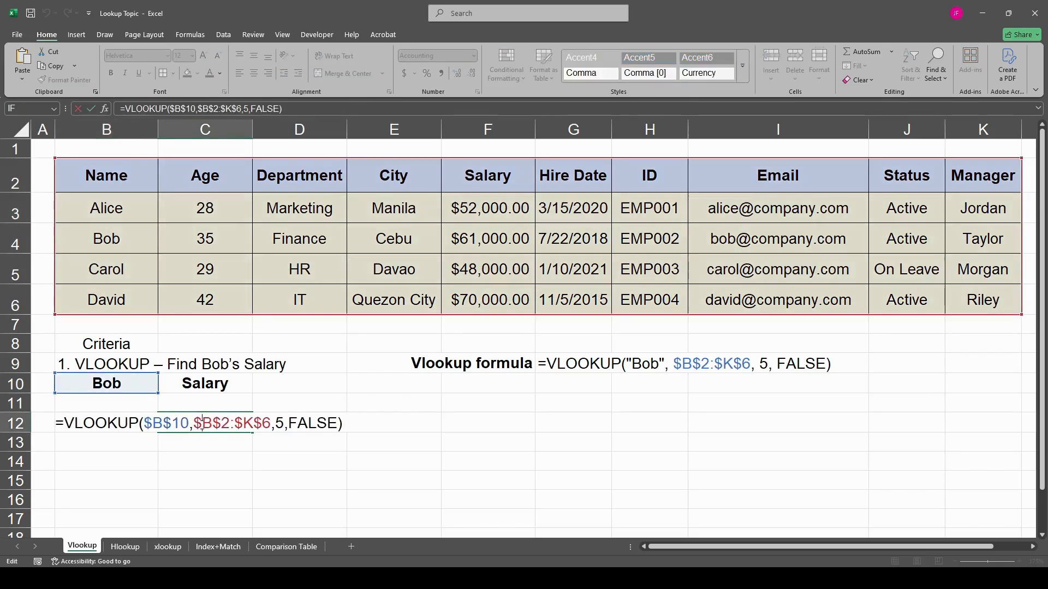
pyautogui.doubleClick(282, 422)
pyautogui.write('7')
pyautogui.press('Return')
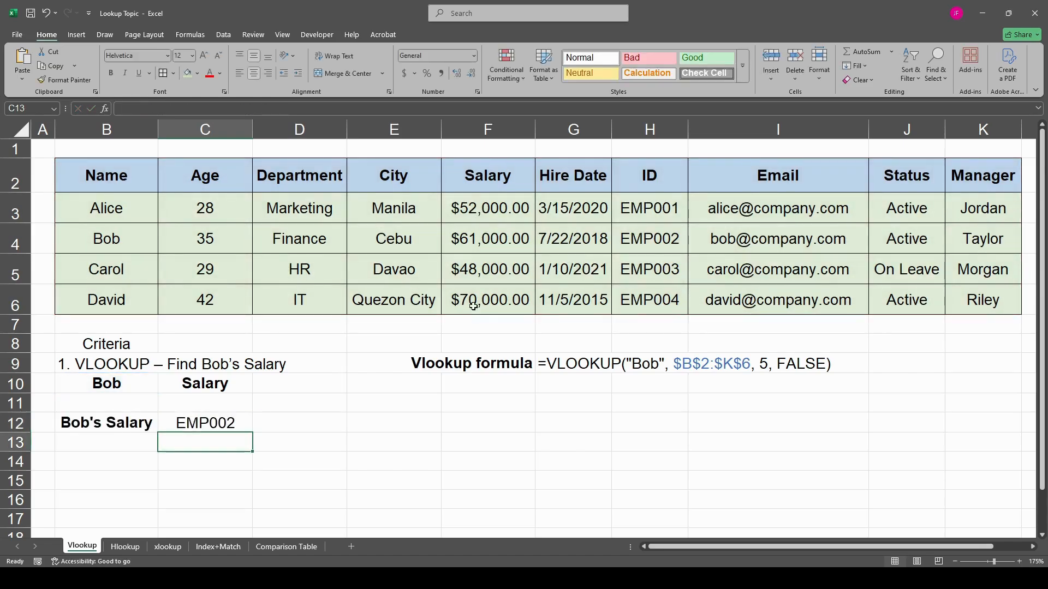
# - Test the ID lookup by entering the first employee's name in B10, and re-enter the second employee's name
pyautogui.click(131, 382)
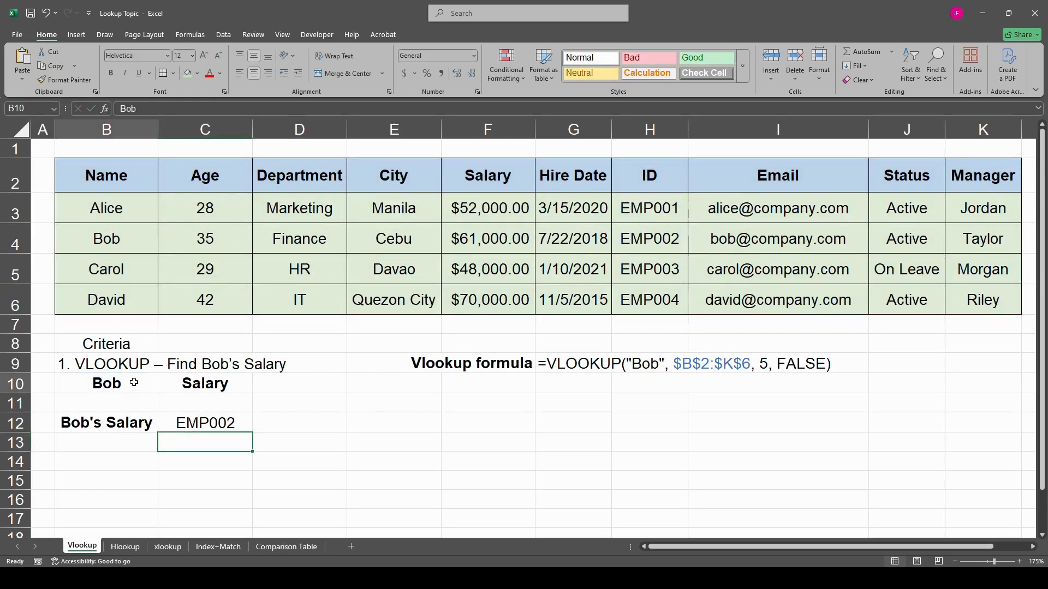
pyautogui.write('Alice')
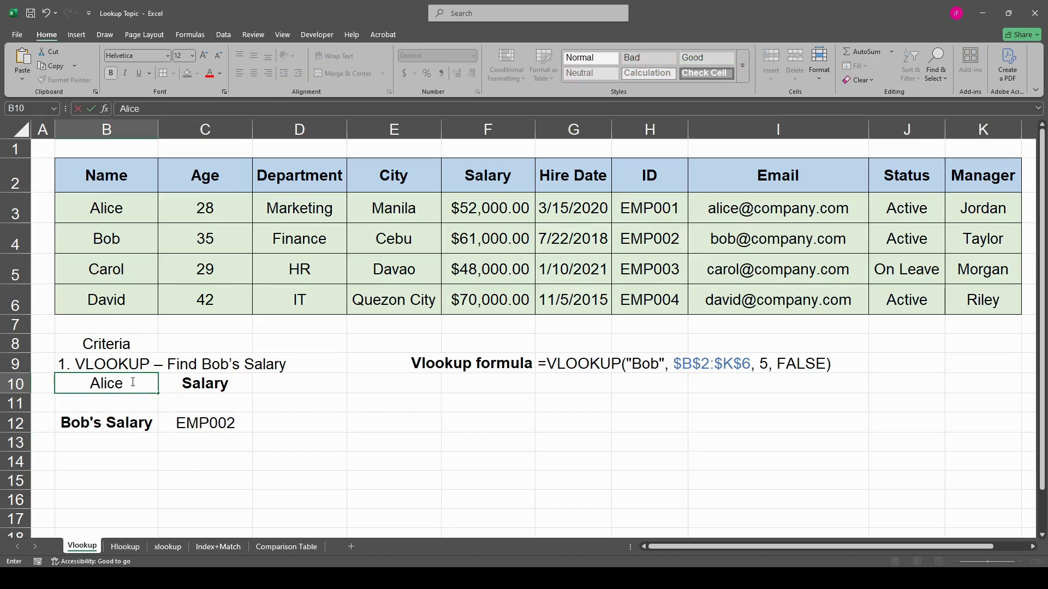
pyautogui.press('Return')
pyautogui.click(213, 418)
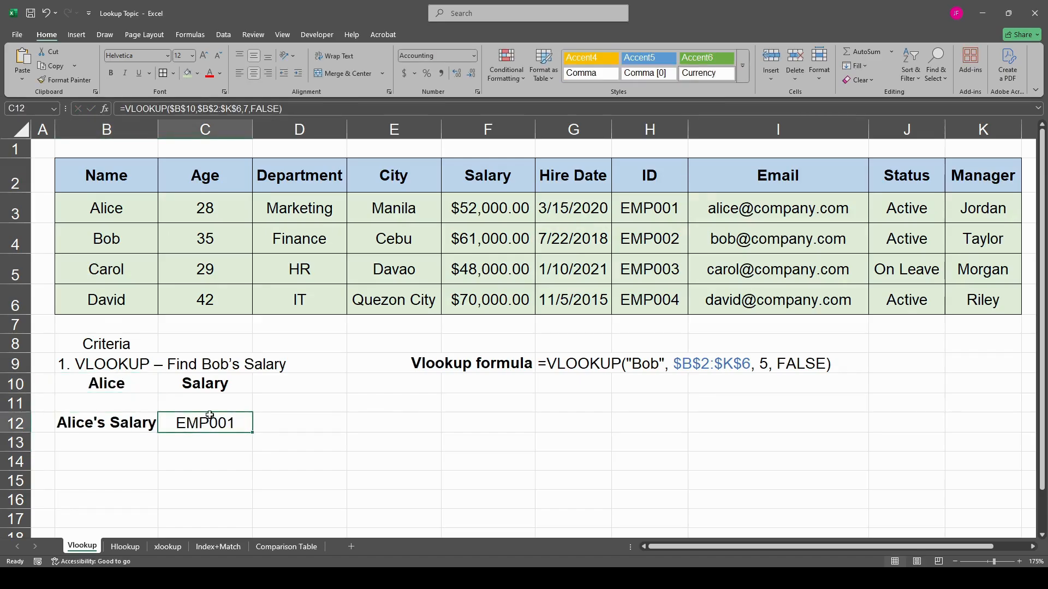
pyautogui.click(124, 386)
pyautogui.write('Bob')
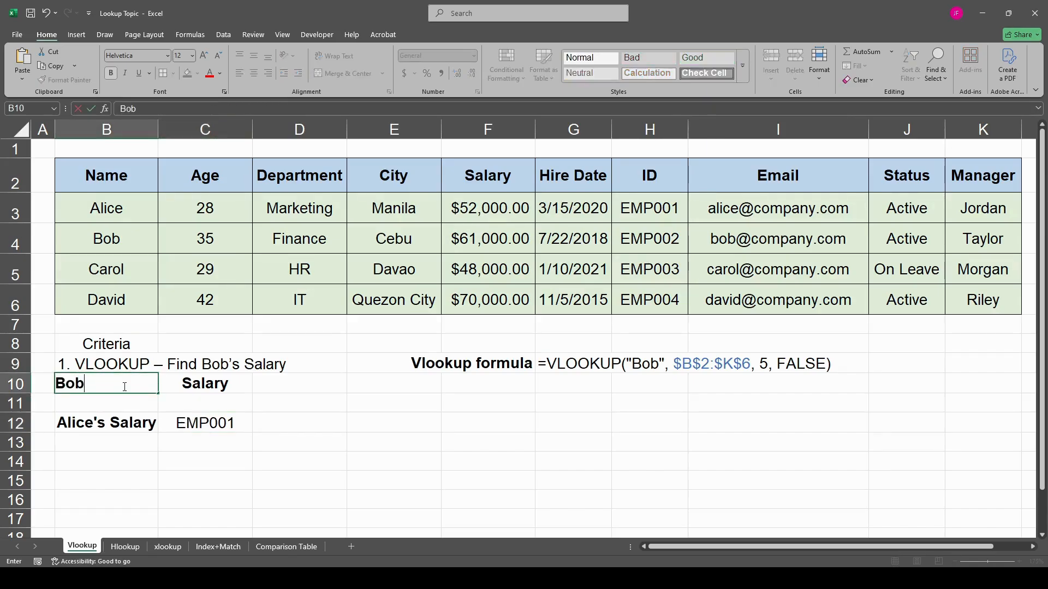
pyautogui.press('Return')
# - Open the Hlookup sheet and inspect the existing HLOOKUP formula in C12
pyautogui.hotkey('ctrl', 'pagedown')
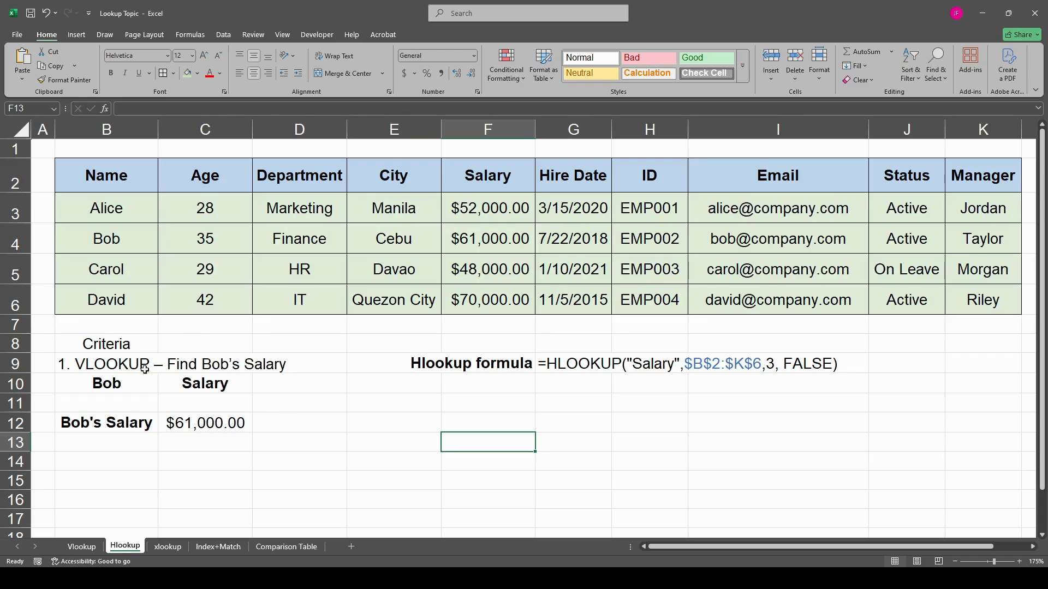
pyautogui.click(190, 429)
pyautogui.click(134, 213)
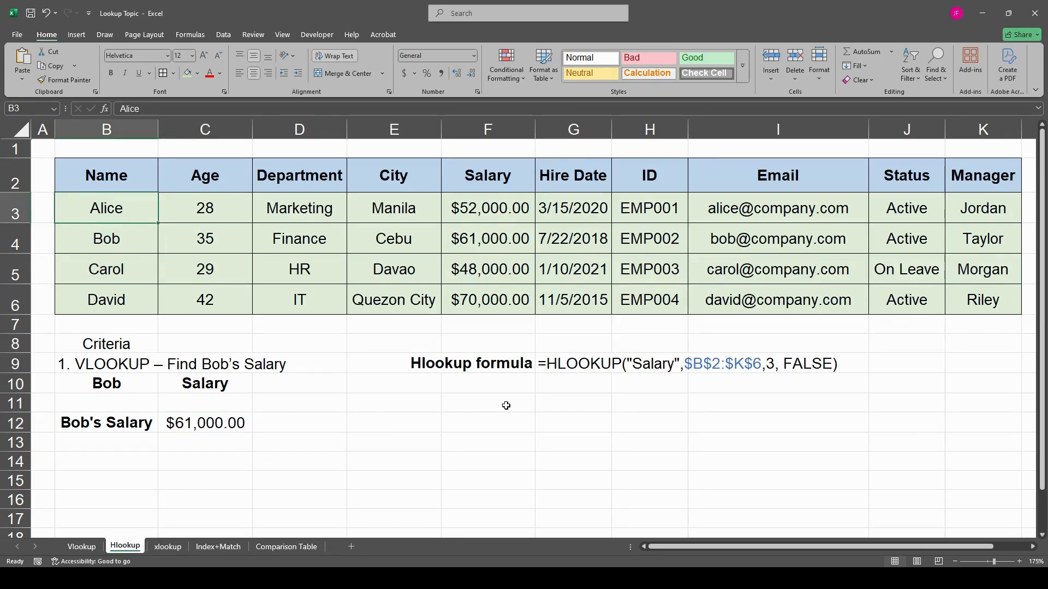
pyautogui.click(212, 424)
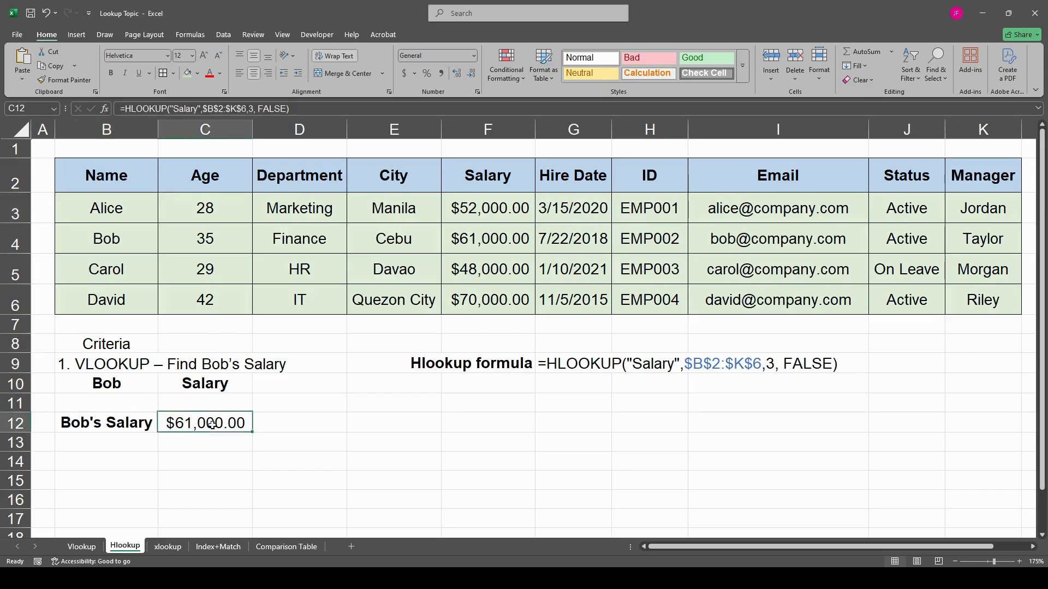
# - Replace the quoted "Salary" lookup value in the C12 HLOOKUP formula with a reference to C10
pyautogui.doubleClick(212, 424)
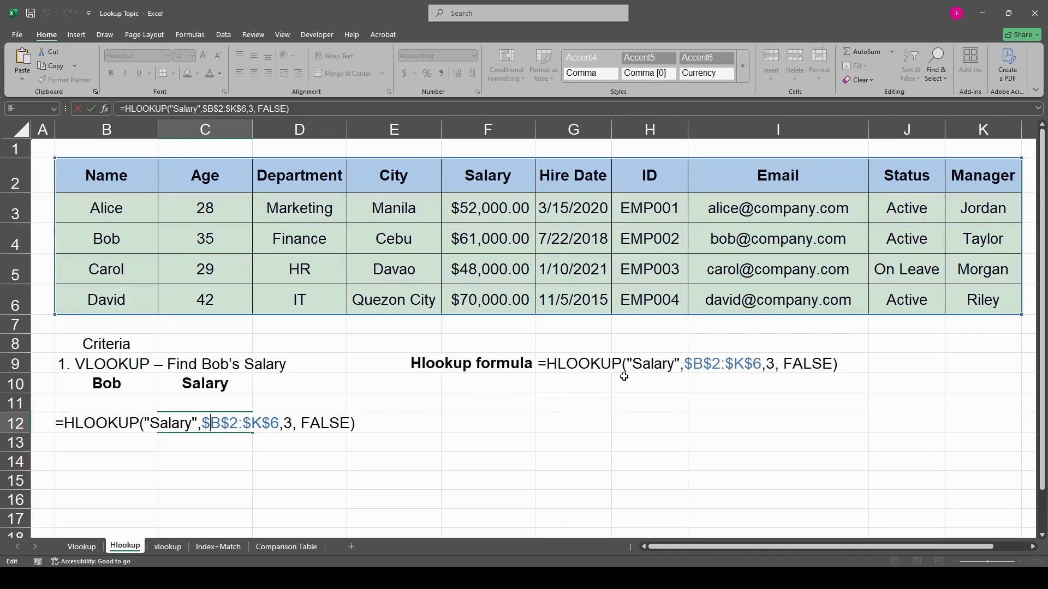
pyautogui.click(169, 425)
pyautogui.moveTo(197, 424); pyautogui.dragTo(146, 424)
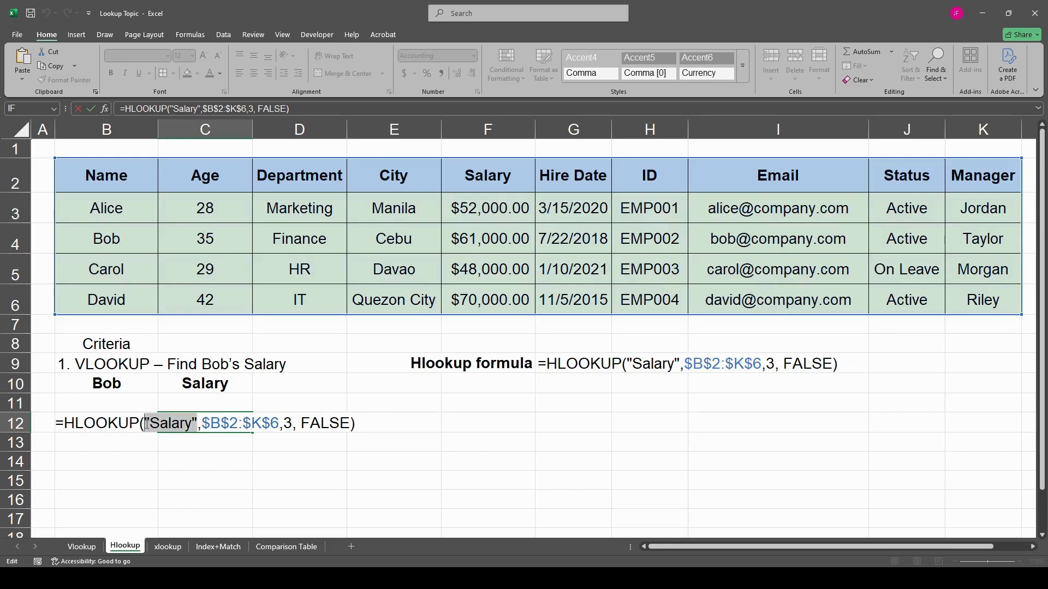
pyautogui.click(235, 386)
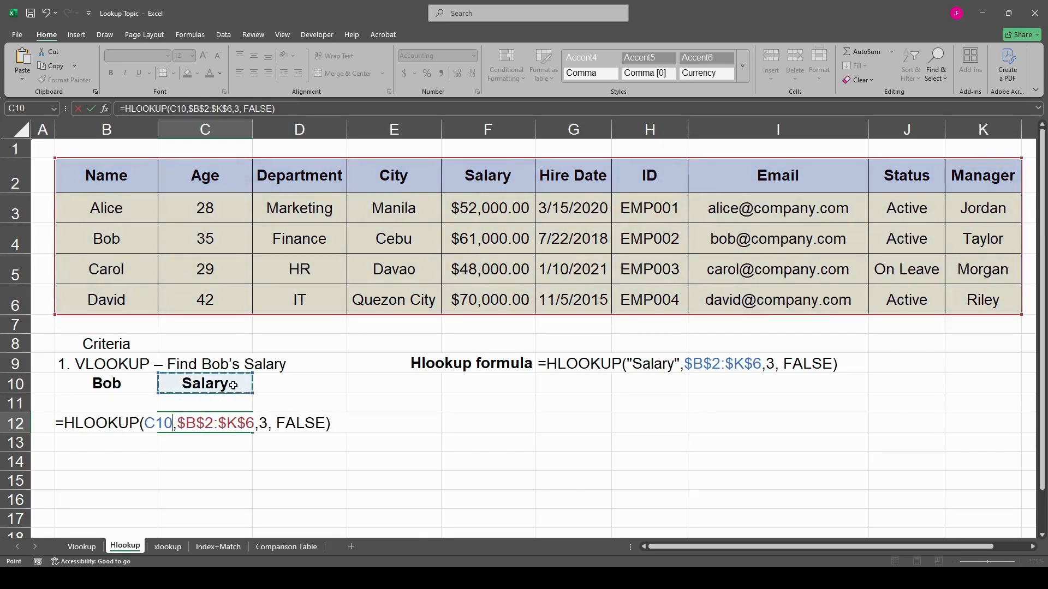
pyautogui.press('Return')
# - Try Hire Date as the lookup header in C10, undo the entry, and recheck the formula in C12
pyautogui.click(232, 384)
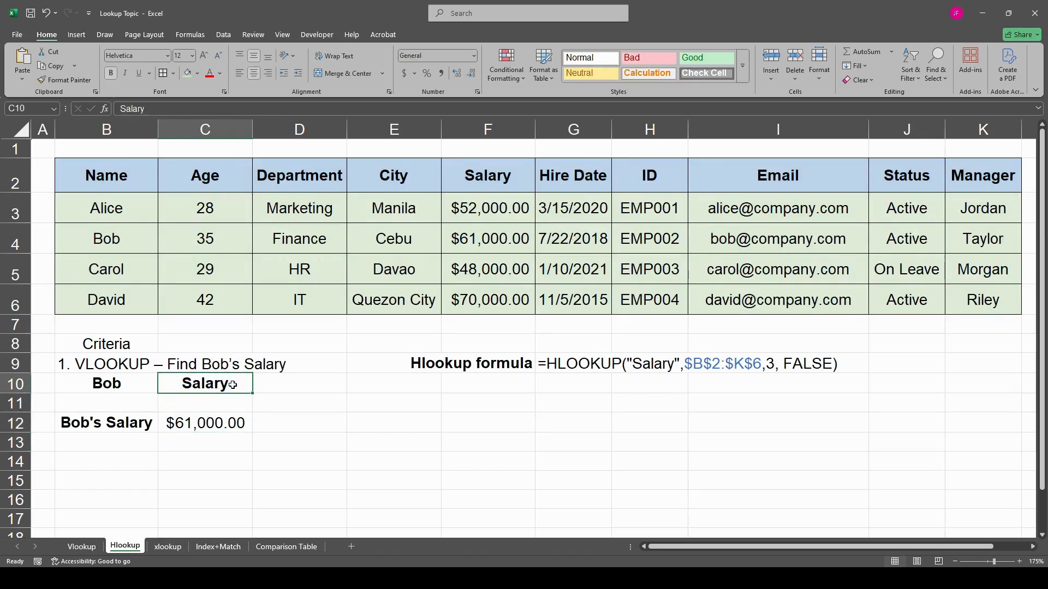
pyautogui.write('Hire Date')
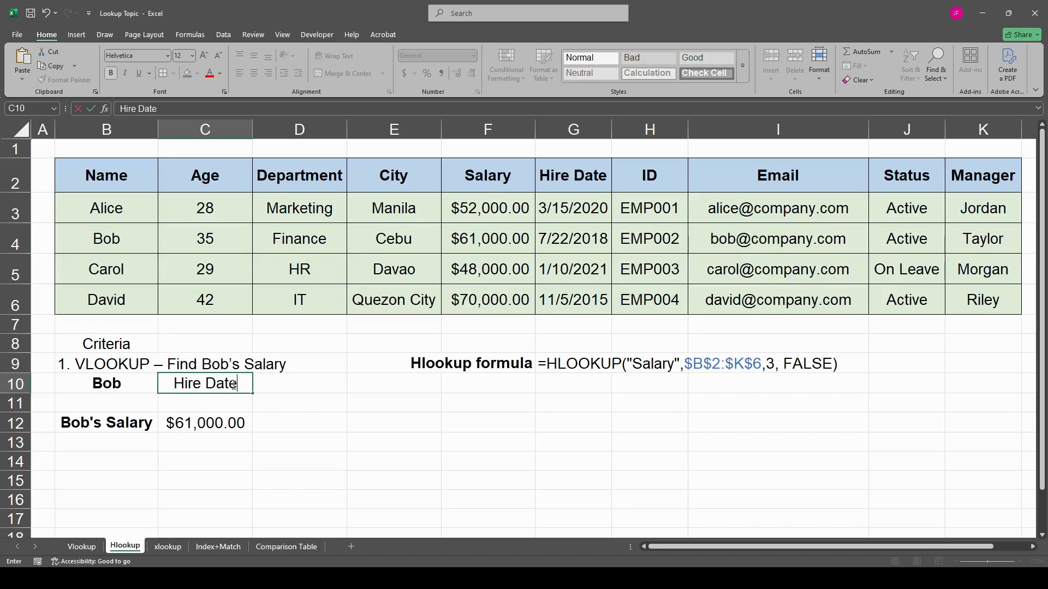
pyautogui.press('Return')
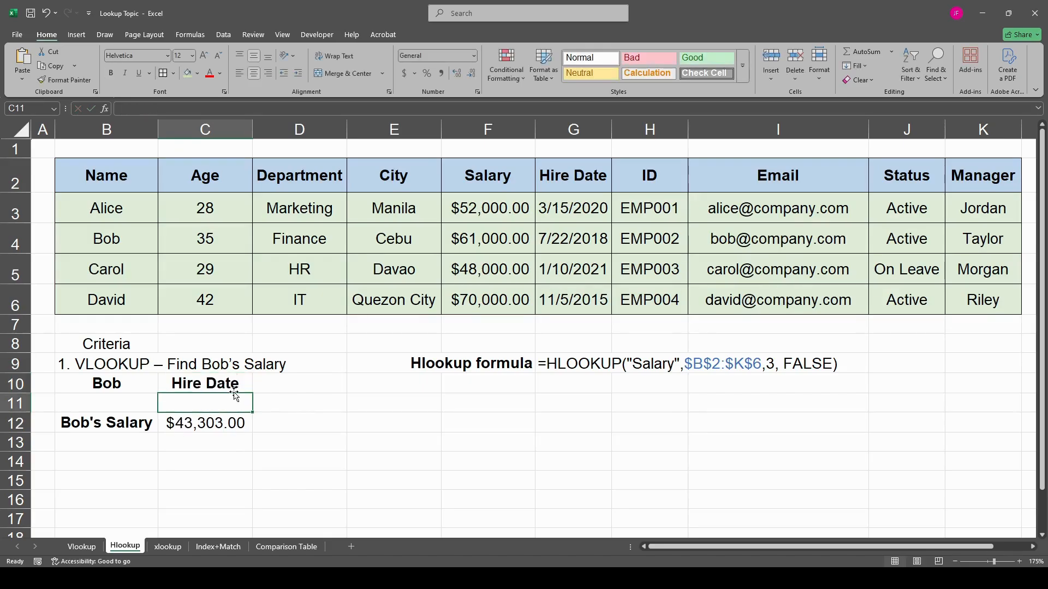
pyautogui.click(192, 425)
pyautogui.click(204, 379)
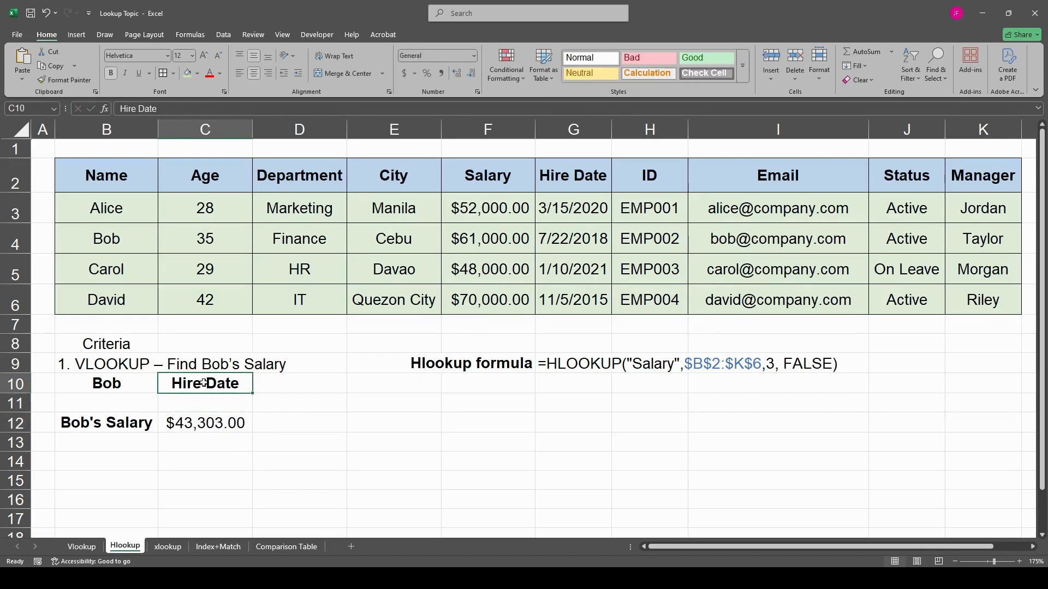
pyautogui.hotkey('ctrl', 'z')
pyautogui.click(204, 423)
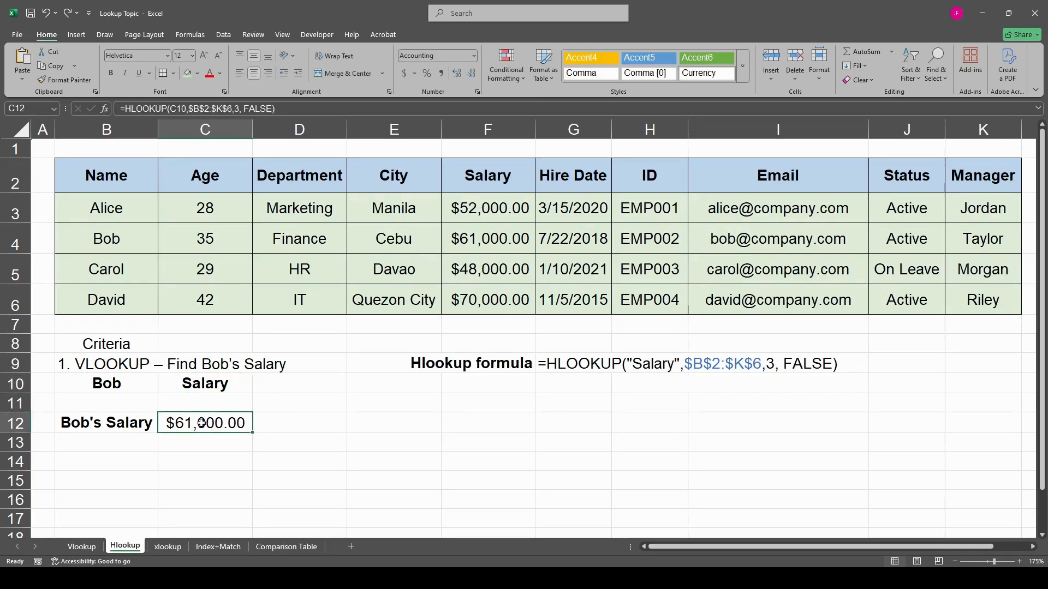
pyautogui.click(212, 384)
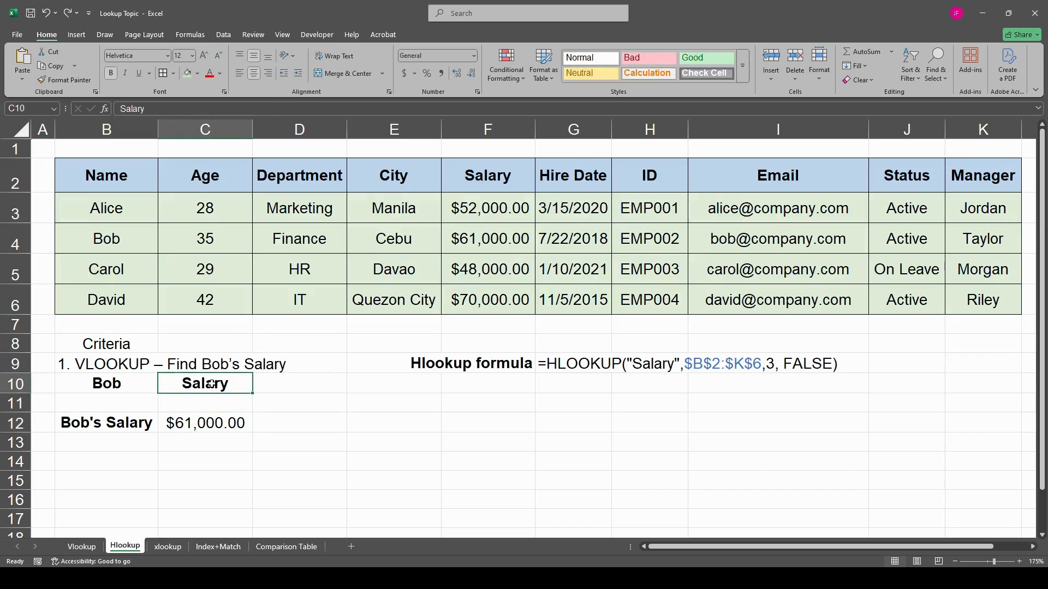
# - Enter Hire Date as the lookup header in C10 of the Hlookup sheet
pyautogui.write('Gir')
pyautogui.press('BackSpace')
pyautogui.press('BackSpace')
pyautogui.press('BackSpace')
pyautogui.write('Hire Date')
pyautogui.press('Return')
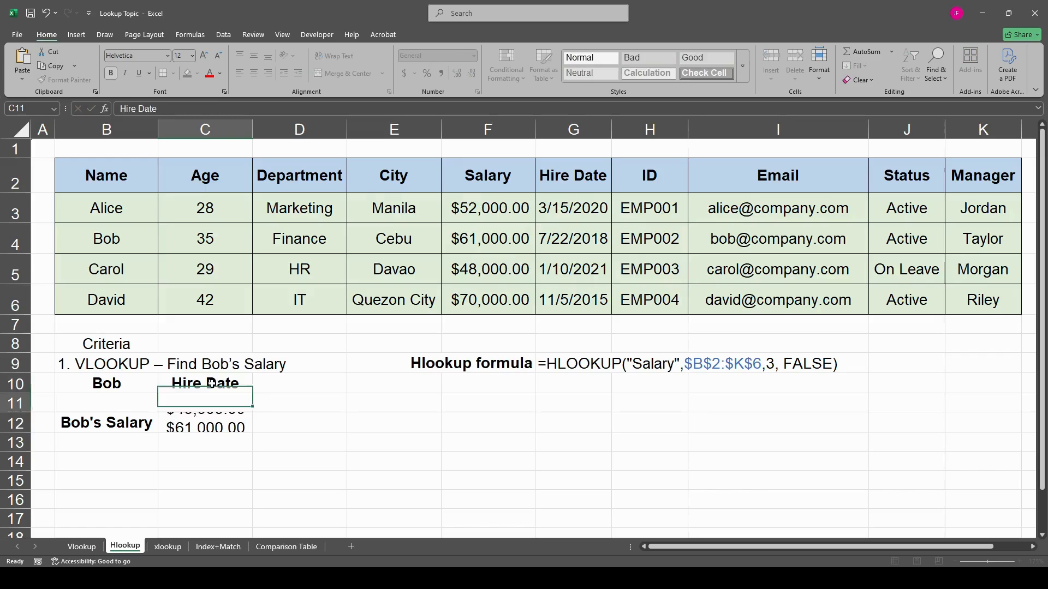
# - Format the C12 result as a date and compare it with the second employee's hire date in G4
pyautogui.click(228, 425)
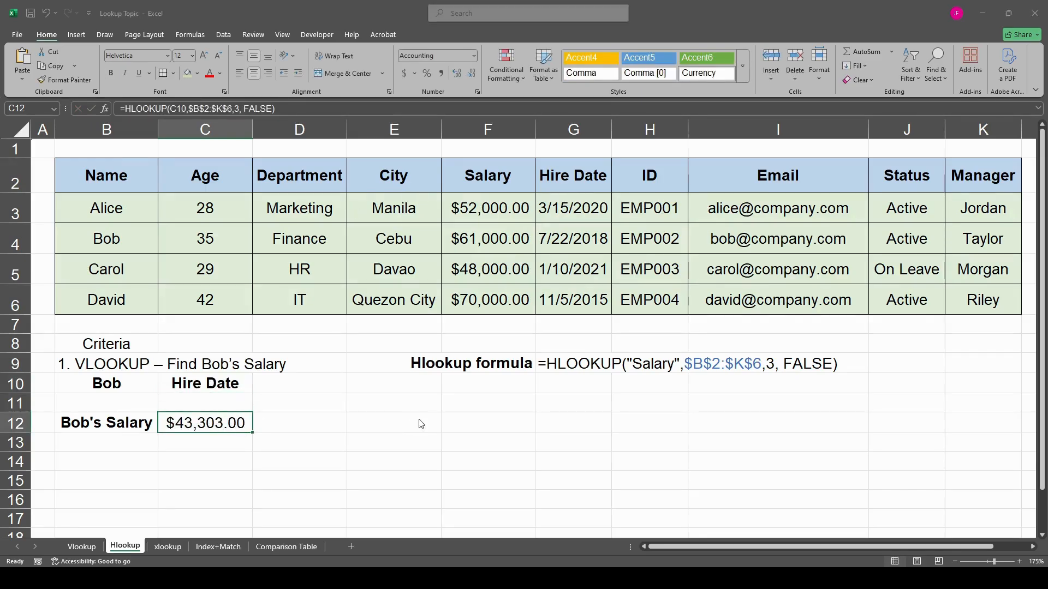
pyautogui.click(314, 470)
pyautogui.click(578, 244)
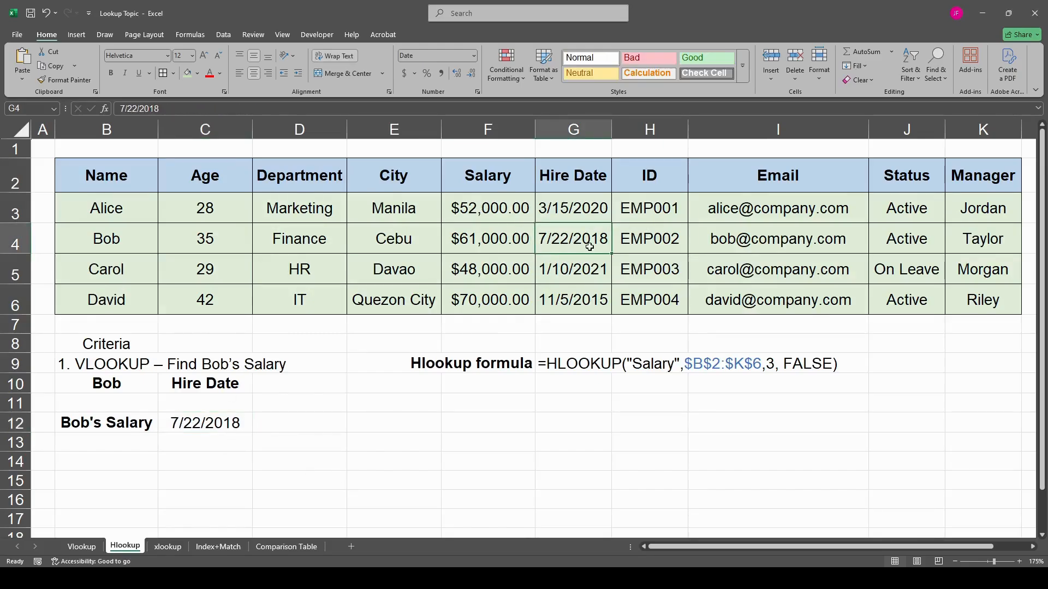
pyautogui.click(202, 423)
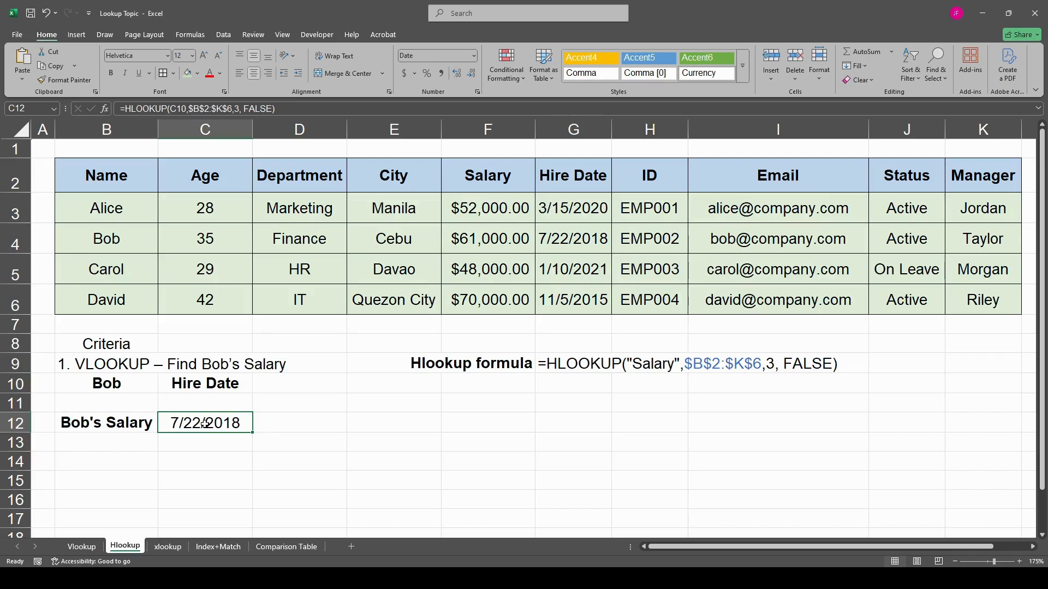
# - Change the lookup header in C10 to Email, widen column C to fit the result, and review the formula in C12
pyautogui.click(209, 386)
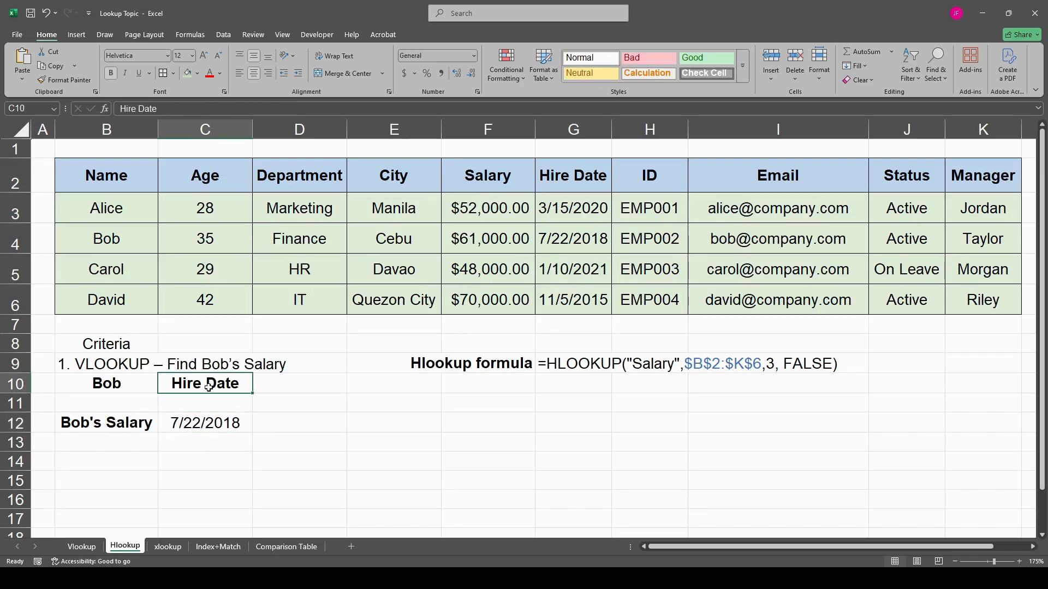
pyautogui.write('Email')
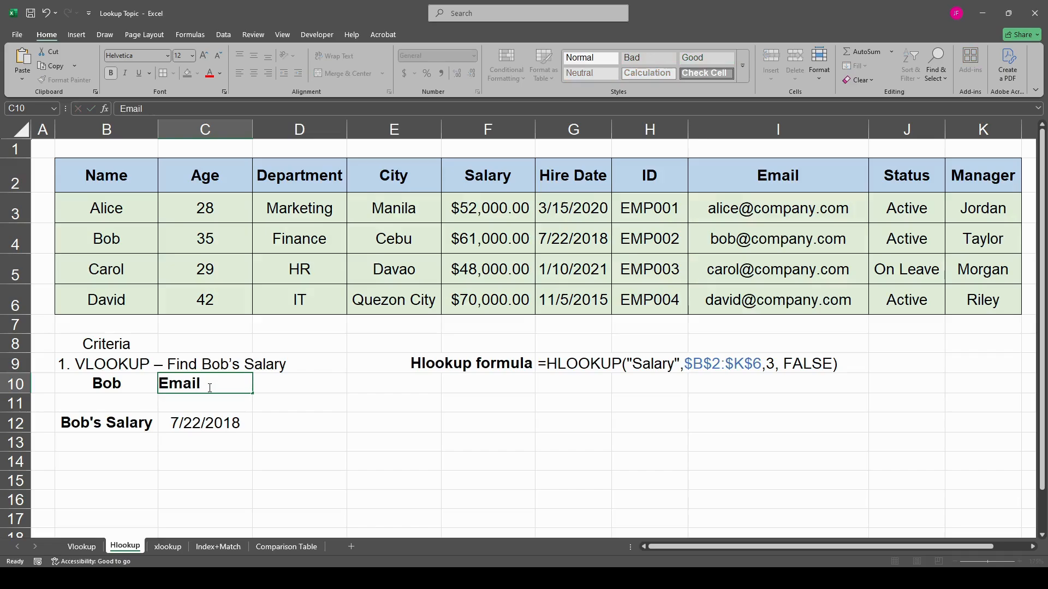
pyautogui.press('Return')
pyautogui.press('Down')
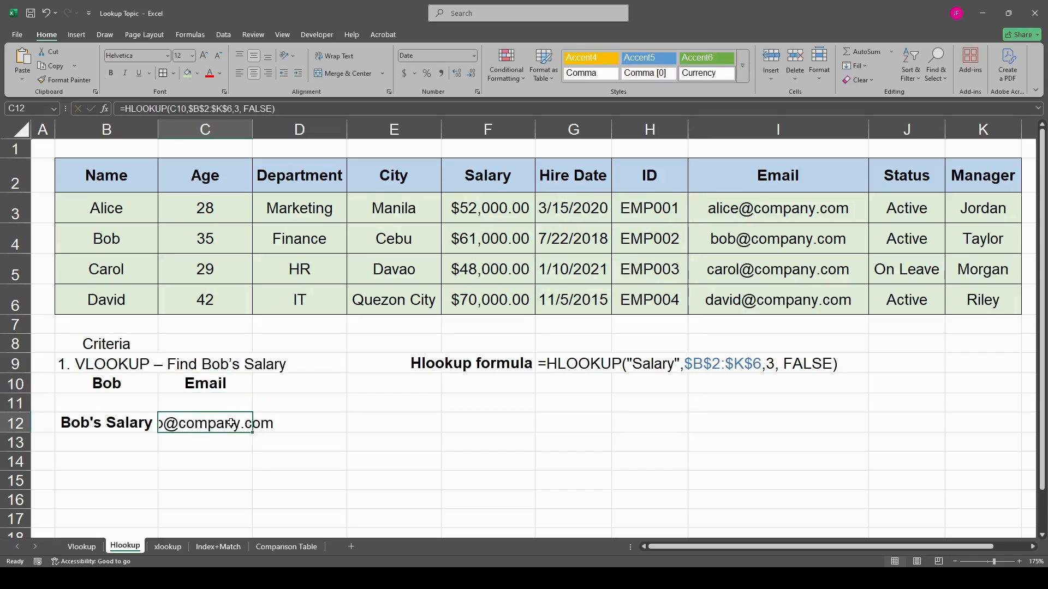
pyautogui.moveTo(252, 131); pyautogui.dragTo(328, 137)
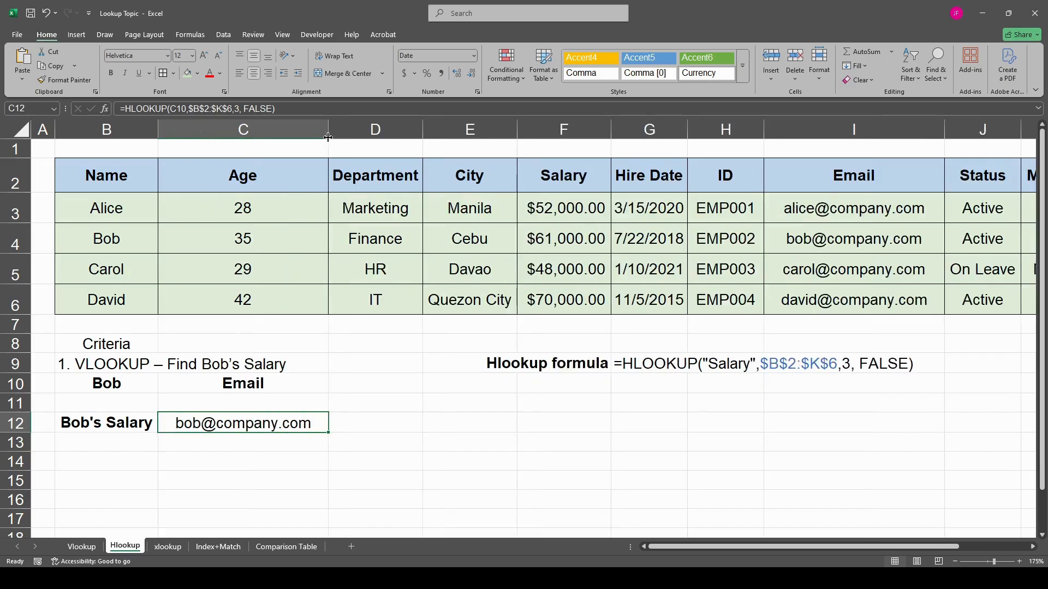
pyautogui.doubleClick(279, 426)
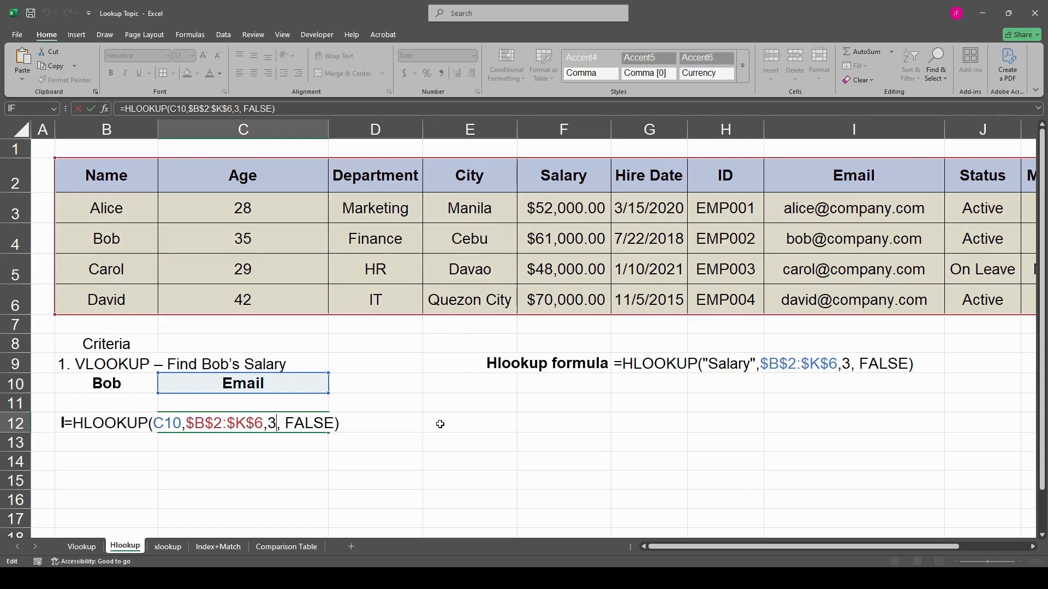
pyautogui.hotkey('ctrl', 'Return')
# - Set the lookup header in C10 back to Salary
pyautogui.click(256, 384)
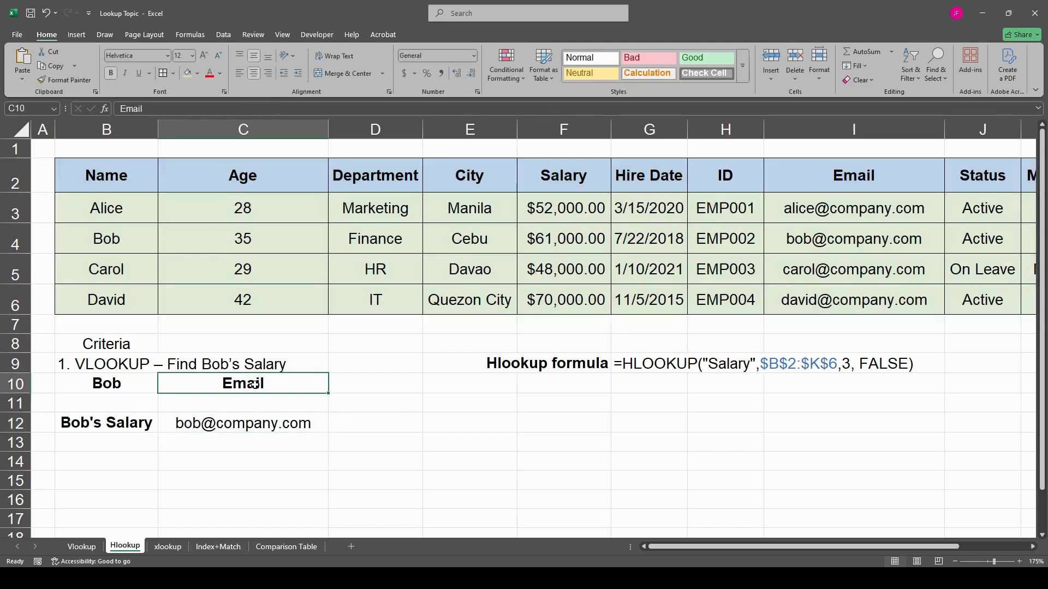
pyautogui.write('Slar')
pyautogui.press('BackSpace')
pyautogui.press('BackSpace')
pyautogui.press('BackSpace')
pyautogui.write('alary')
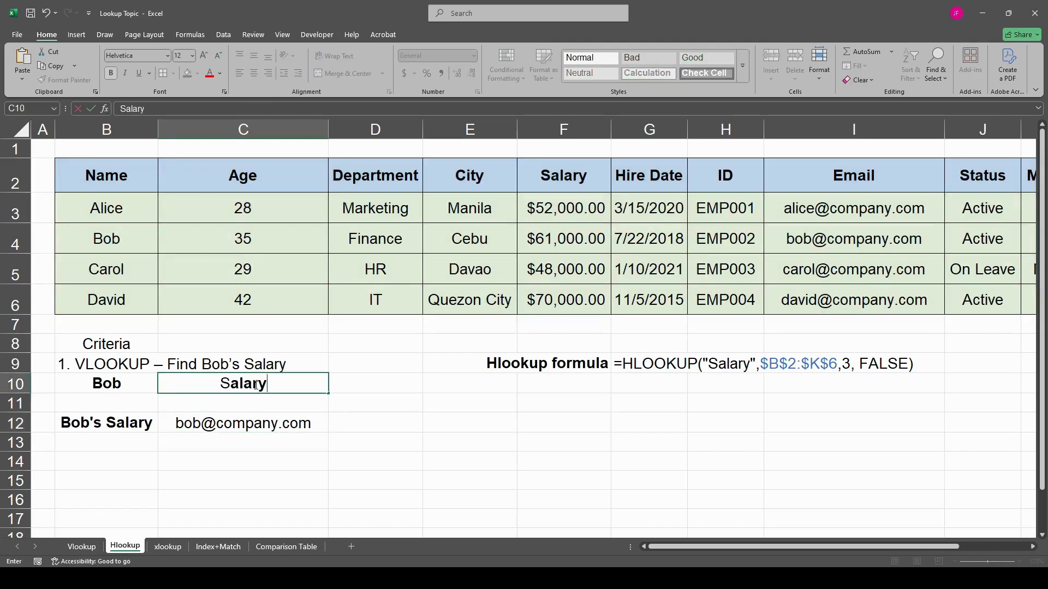
pyautogui.press('Return')
# - Format the C12 result as accounting with a thousands separator and dollar sign, and narrow column C
pyautogui.click(250, 421)
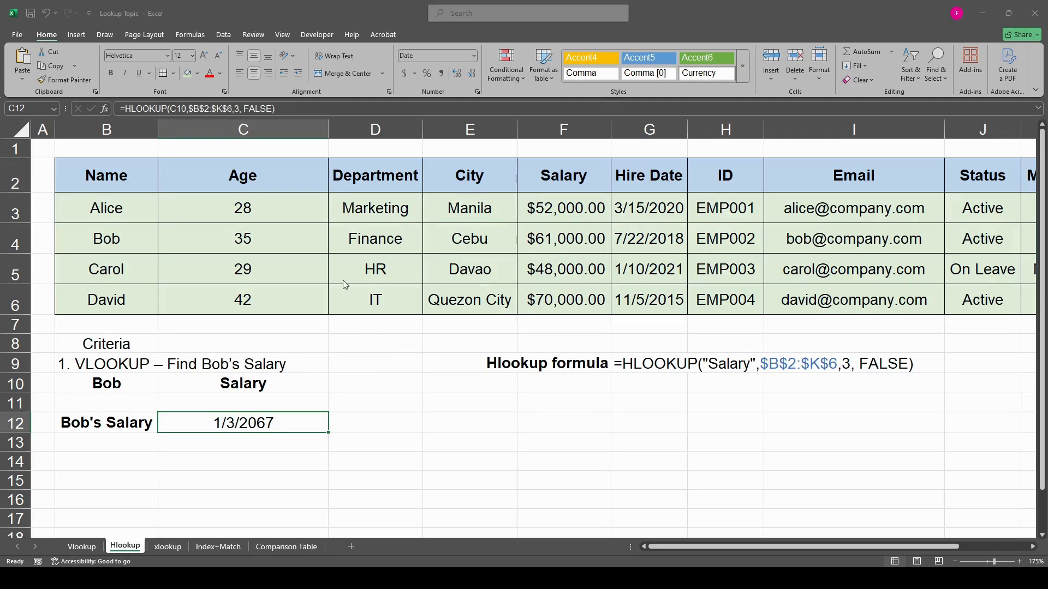
pyautogui.click(440, 73)
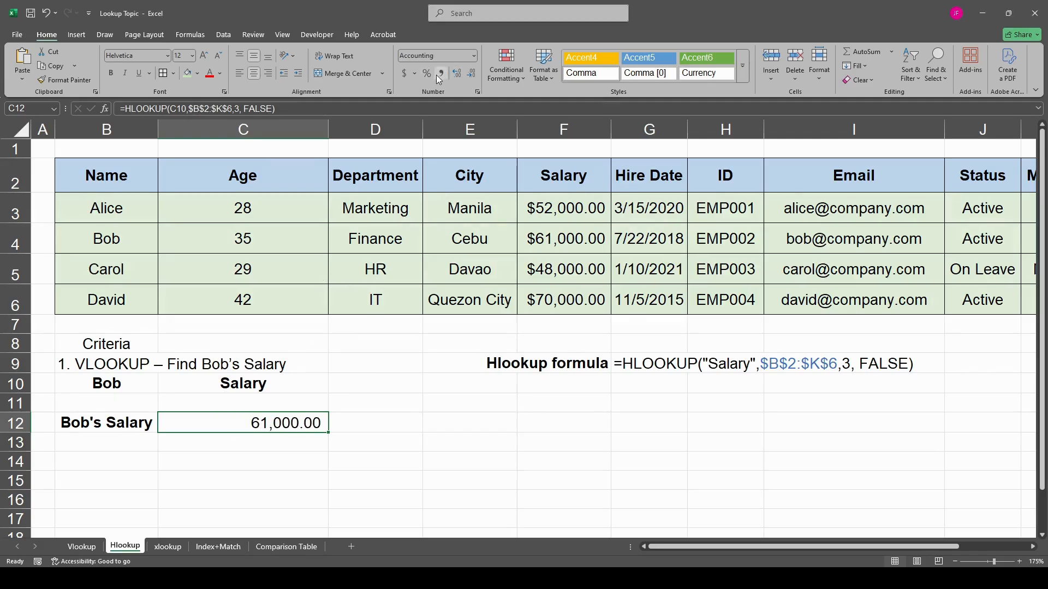
pyautogui.click(403, 74)
pyautogui.moveTo(328, 131); pyautogui.dragTo(290, 131)
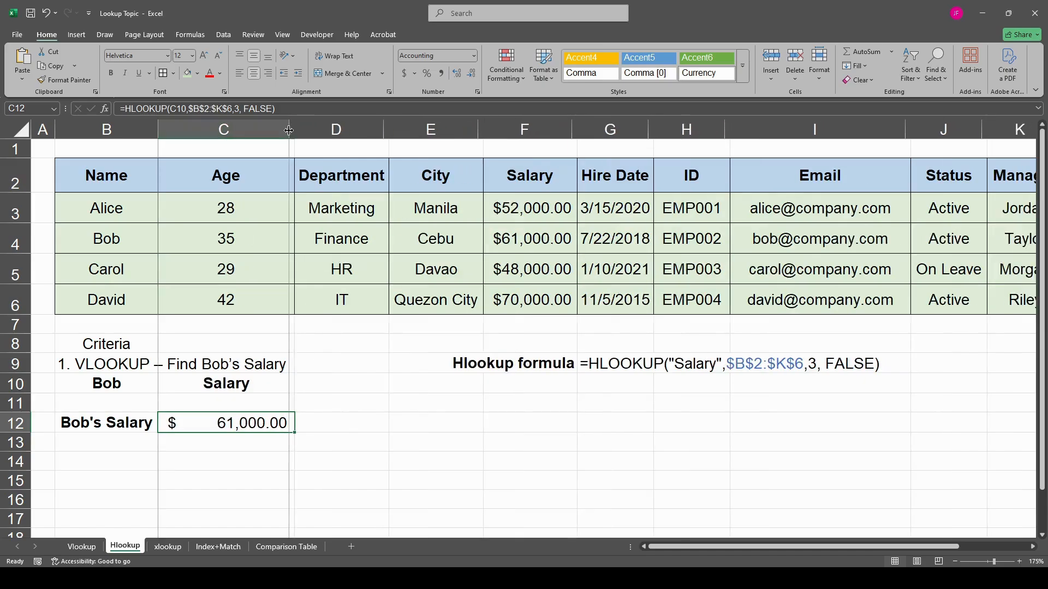
pyautogui.click(379, 436)
pyautogui.click(244, 429)
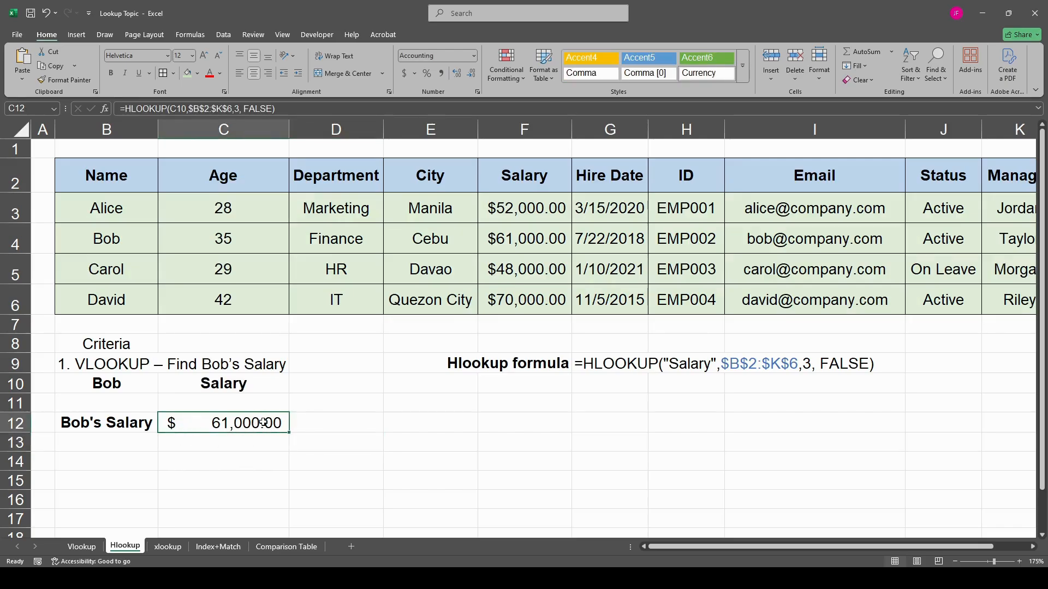
pyautogui.click(370, 446)
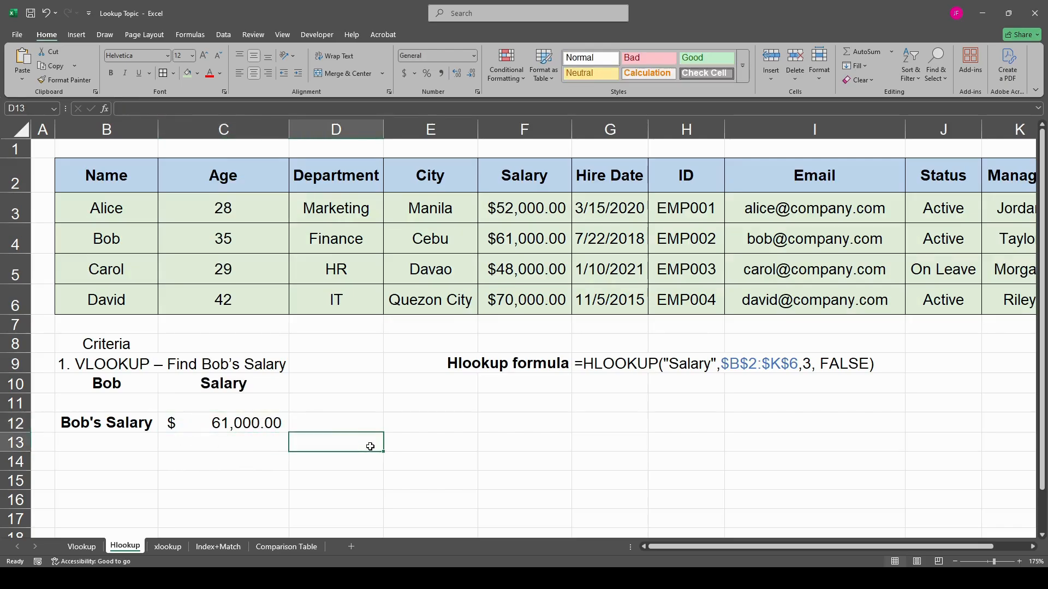
# - Open the xlookup sheet and inspect the quoted lookup value in the C12 XLOOKUP formula
pyautogui.click(167, 547)
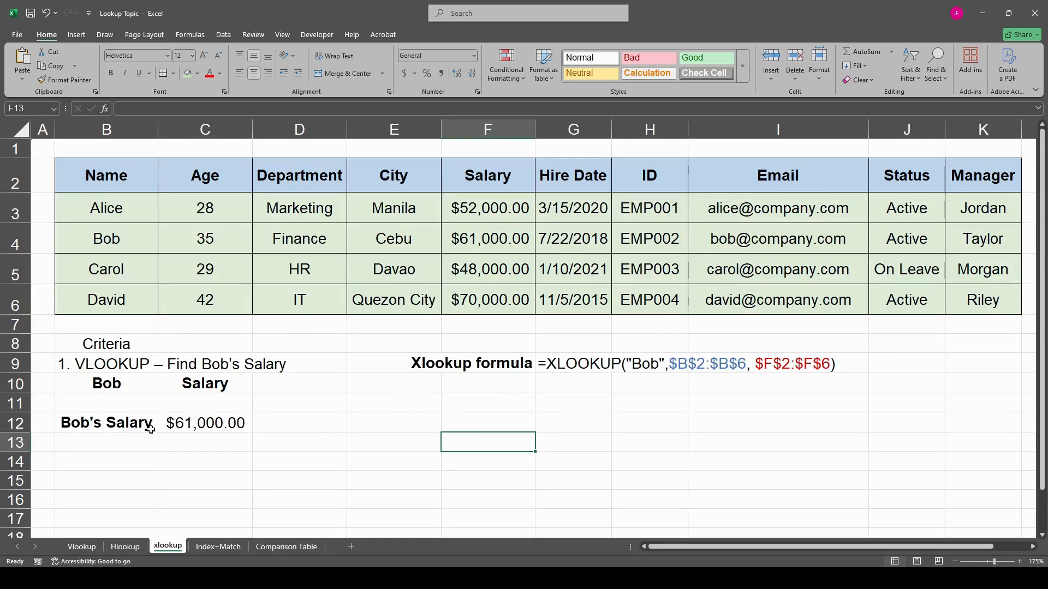
pyautogui.click(199, 421)
pyautogui.doubleClick(205, 423)
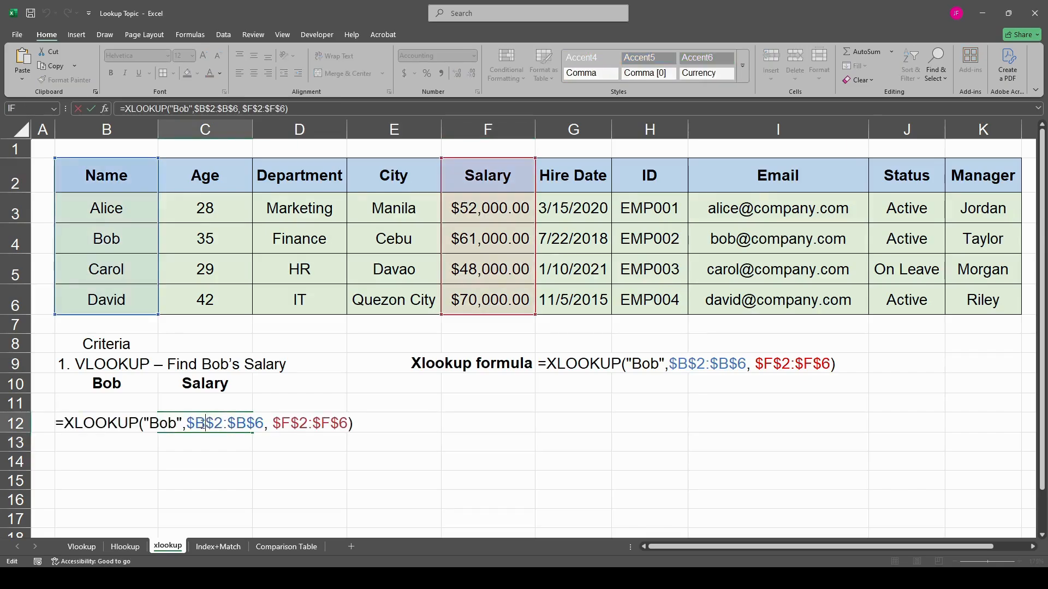
pyautogui.moveTo(145, 423); pyautogui.dragTo(181, 423)
pyautogui.click(158, 423)
pyautogui.hotkey('ctrl', 'Return')
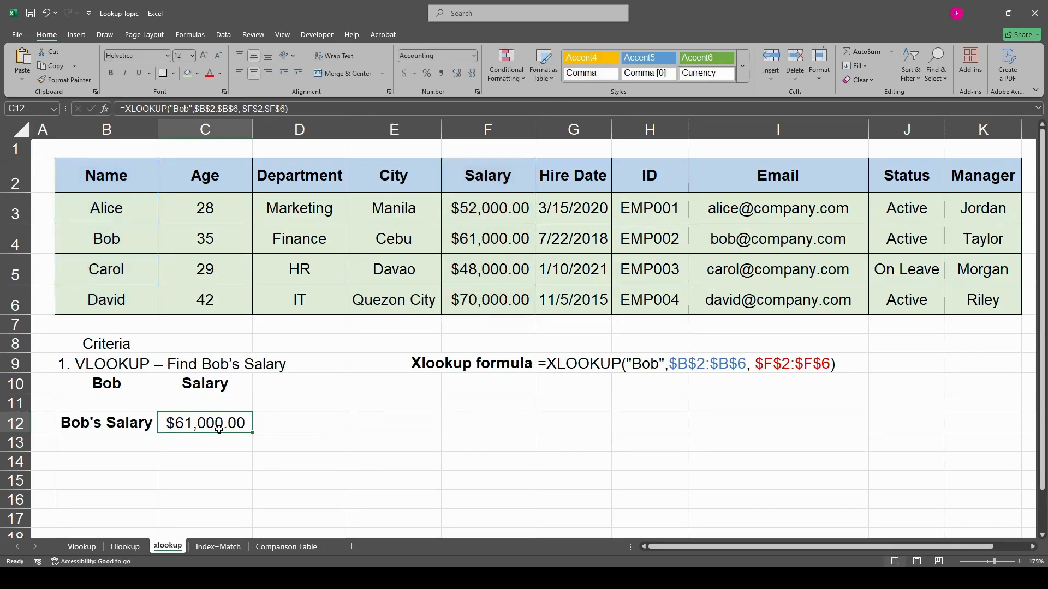
# - Rewrite C12 as an XLOOKUP of the second employee's quoted name, with lookup array B2:B6 and return array F2:F6
pyautogui.write('=xloo')
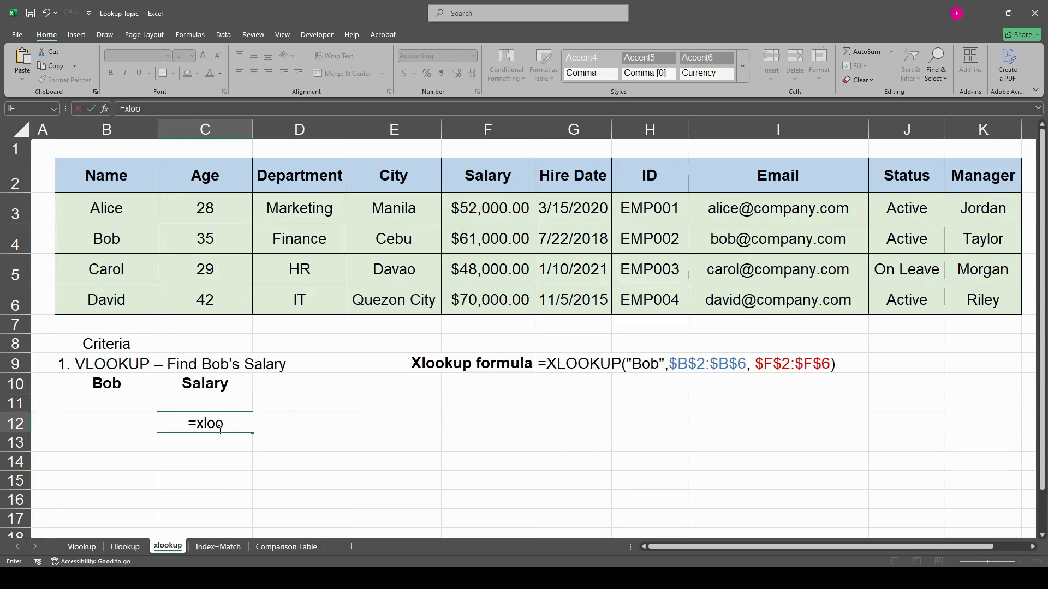
pyautogui.press('Tab')
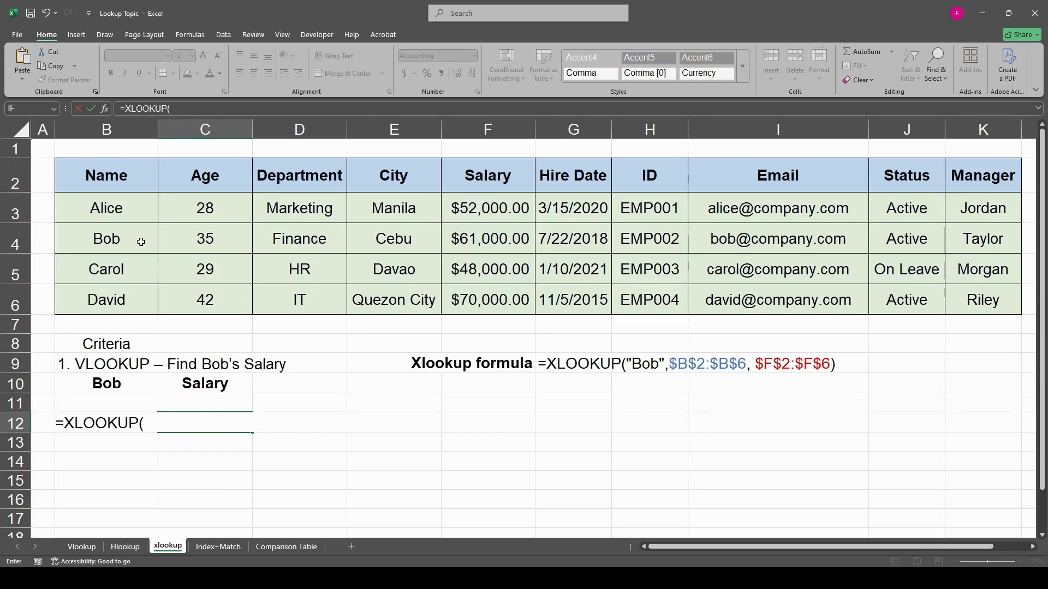
pyautogui.write('"Bob",')
pyautogui.moveTo(104, 175); pyautogui.dragTo(106, 289)
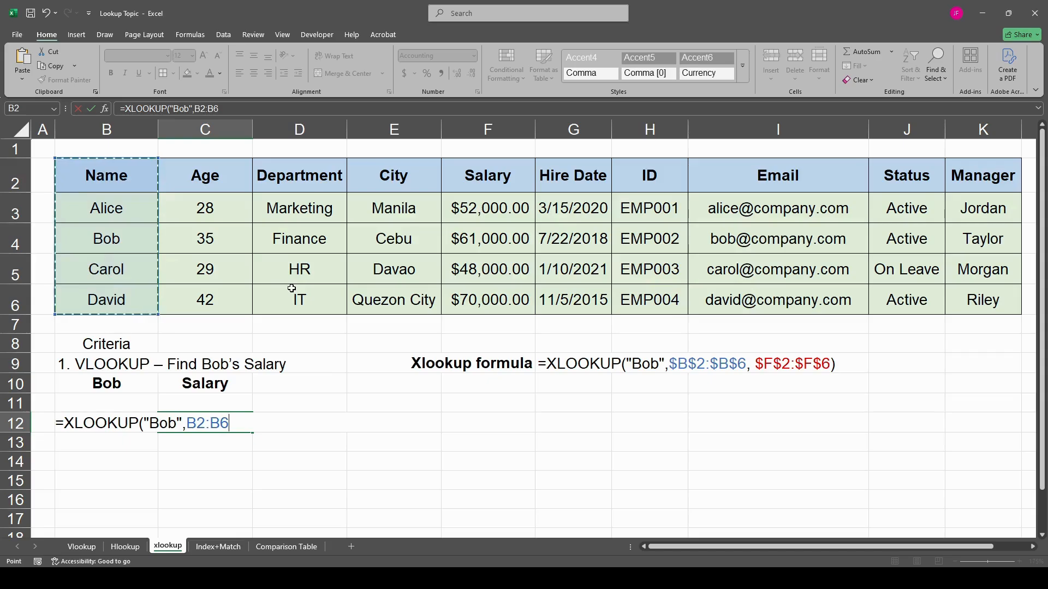
pyautogui.write(',')
pyautogui.moveTo(485, 182); pyautogui.dragTo(486, 299)
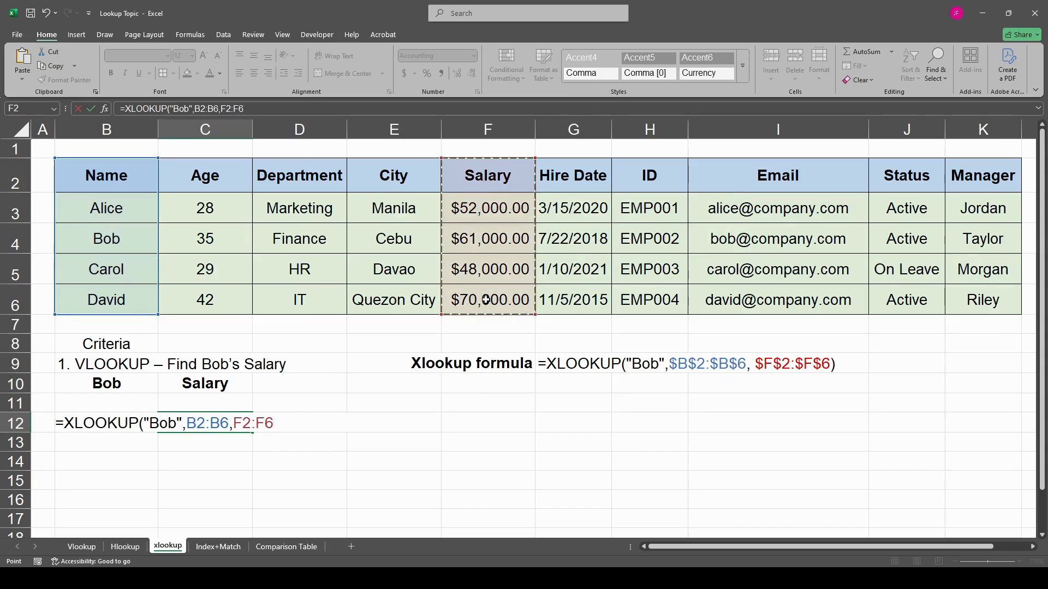
pyautogui.press('Return')
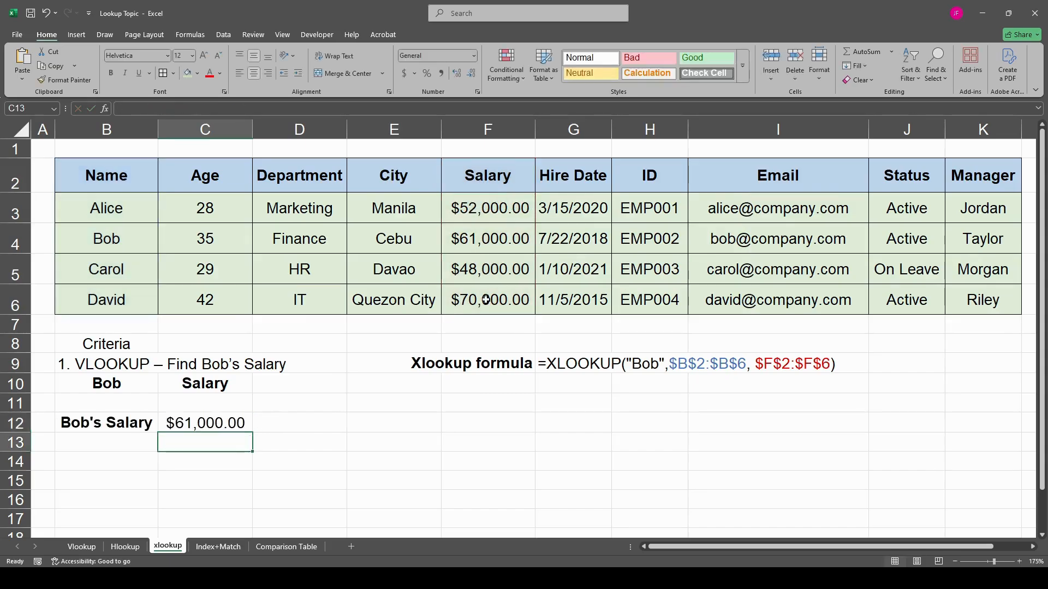
# - Replace the quoted name in the C12 XLOOKUP formula with a reference to B10
pyautogui.click(203, 417)
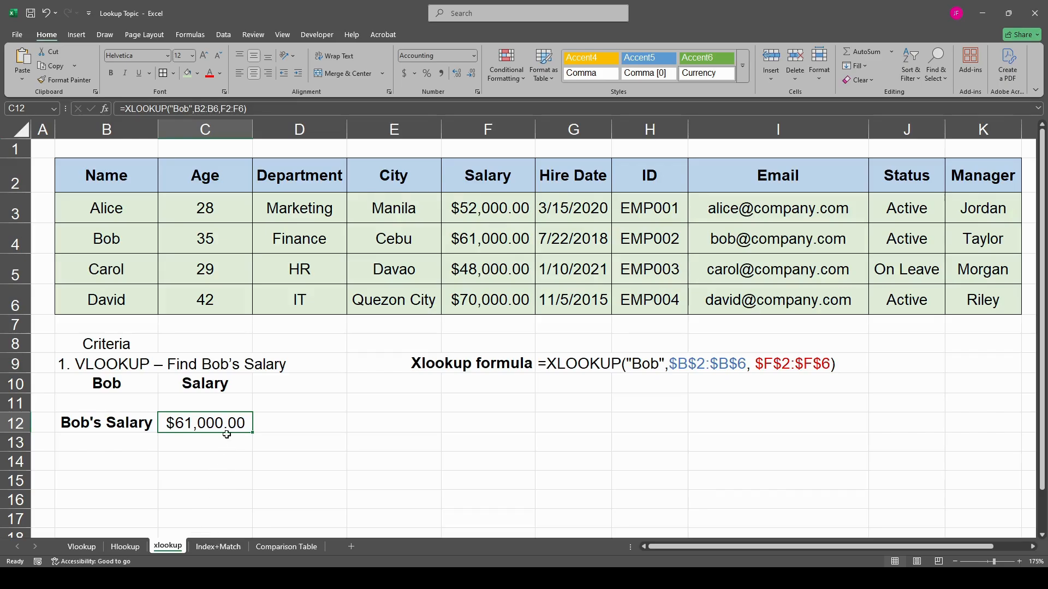
pyautogui.doubleClick(208, 424)
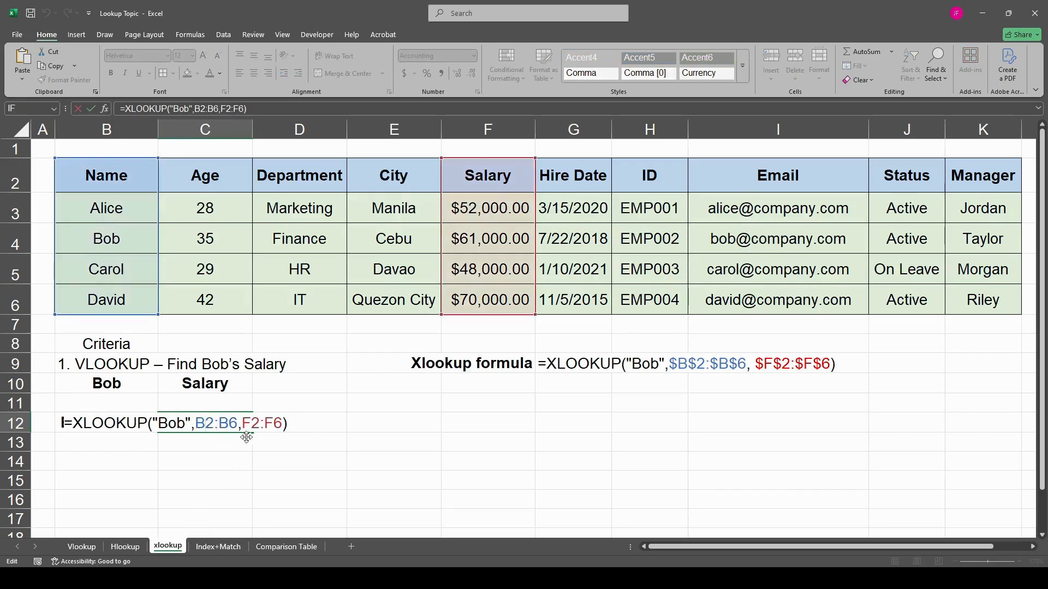
pyautogui.moveTo(189, 424); pyautogui.dragTo(153, 424)
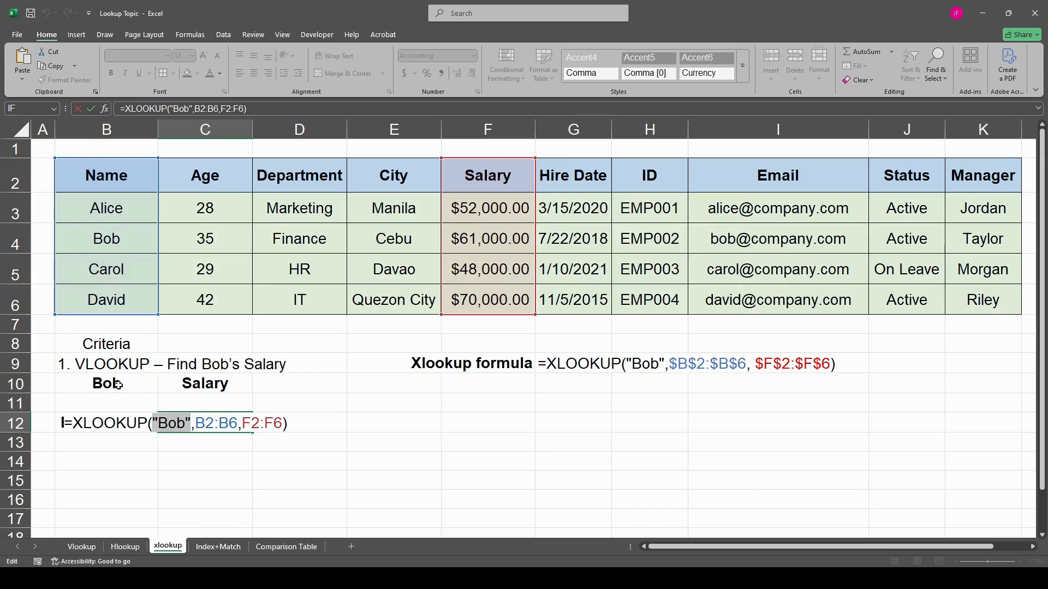
pyautogui.click(118, 384)
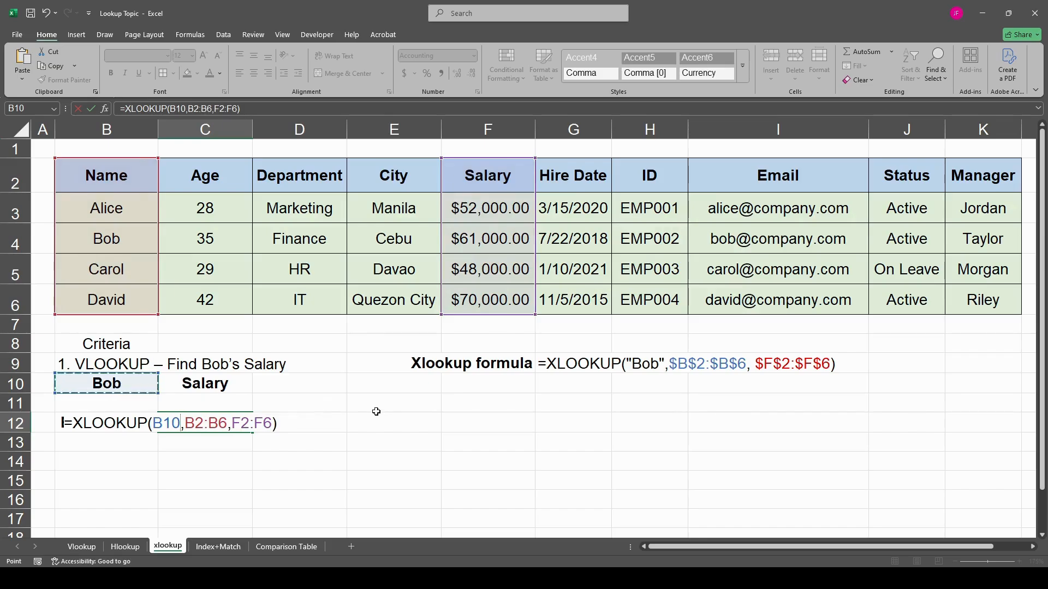
pyautogui.press('Return')
# - Test the XLOOKUP by entering the first employee's name in B10, check C12, and undo the entry
pyautogui.click(120, 384)
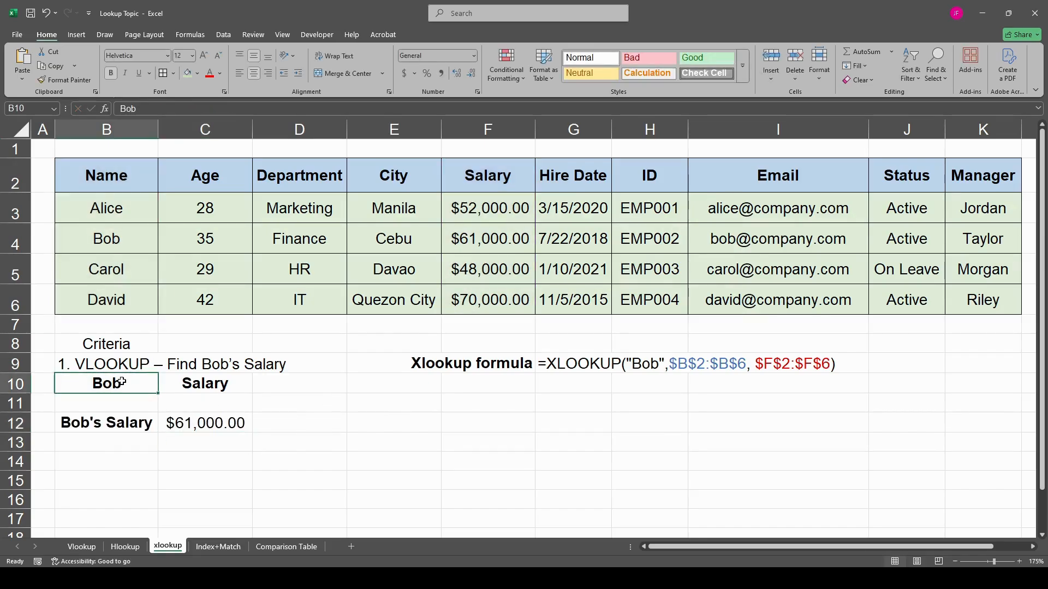
pyautogui.write('Alice')
pyautogui.press('Return')
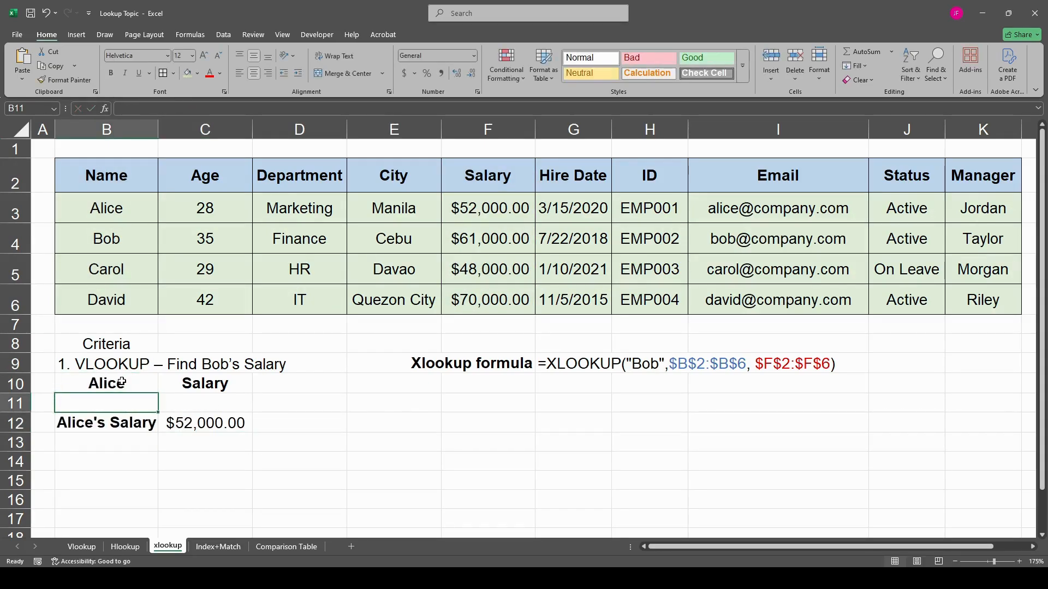
pyautogui.click(226, 421)
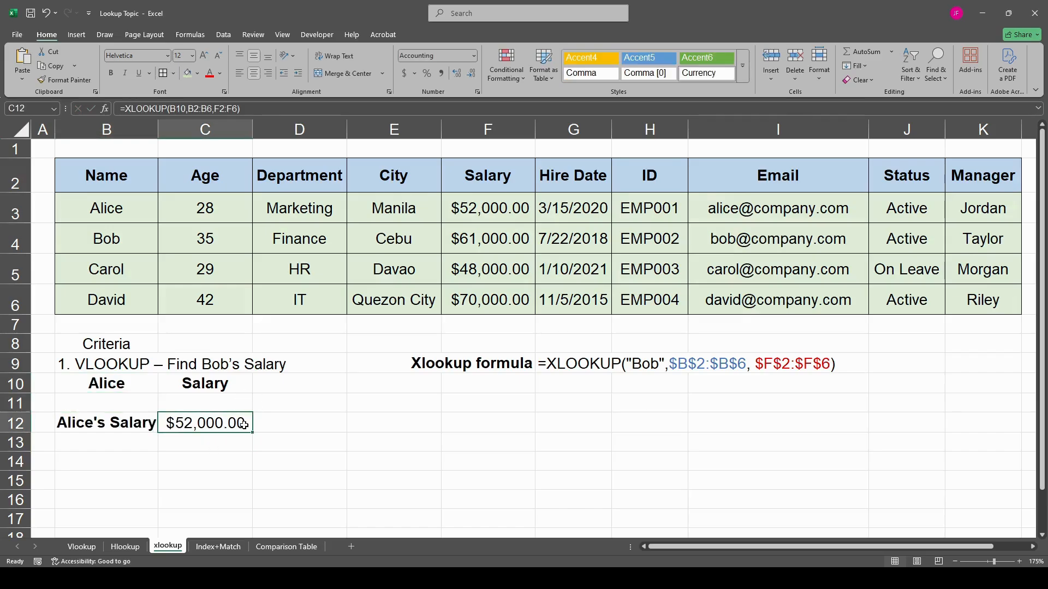
pyautogui.click(115, 385)
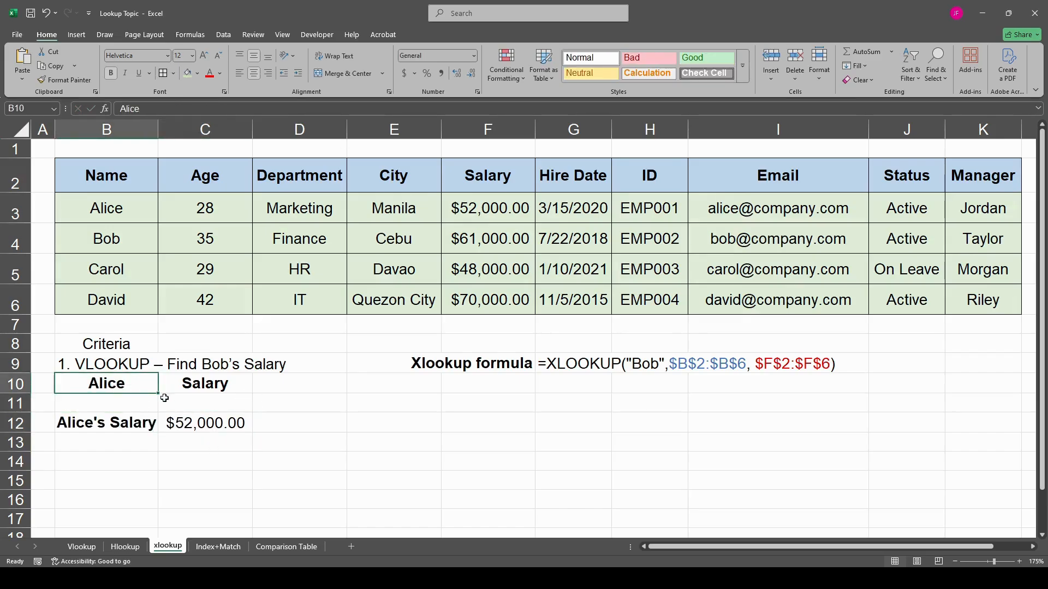
pyautogui.hotkey('ctrl', 'z')
pyautogui.click(204, 424)
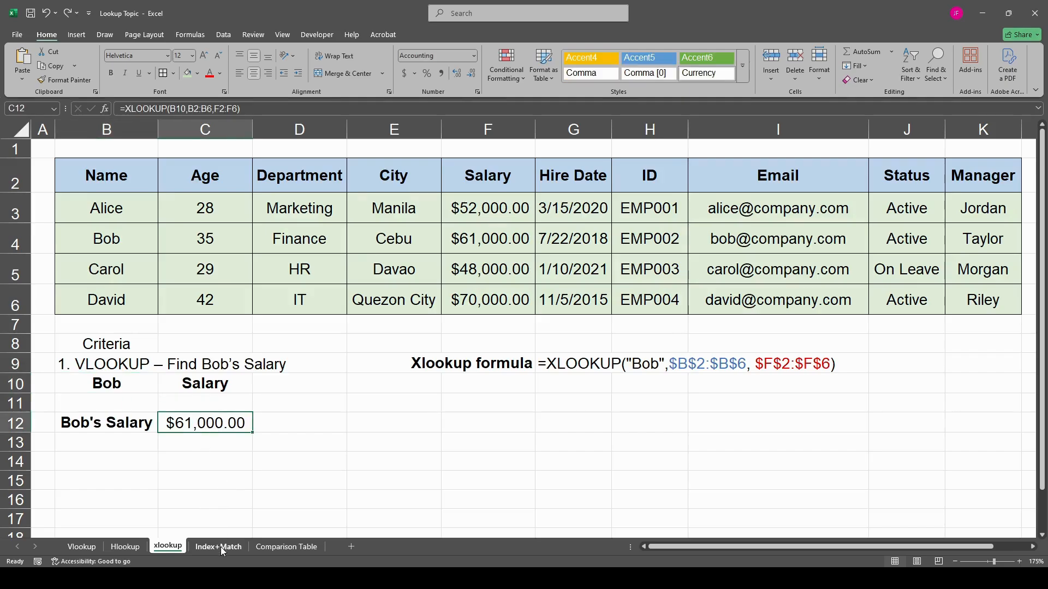
# - Open the Comparison Table sheet and examine the INDEX + MATCH entry for error handling
pyautogui.click(195, 468)
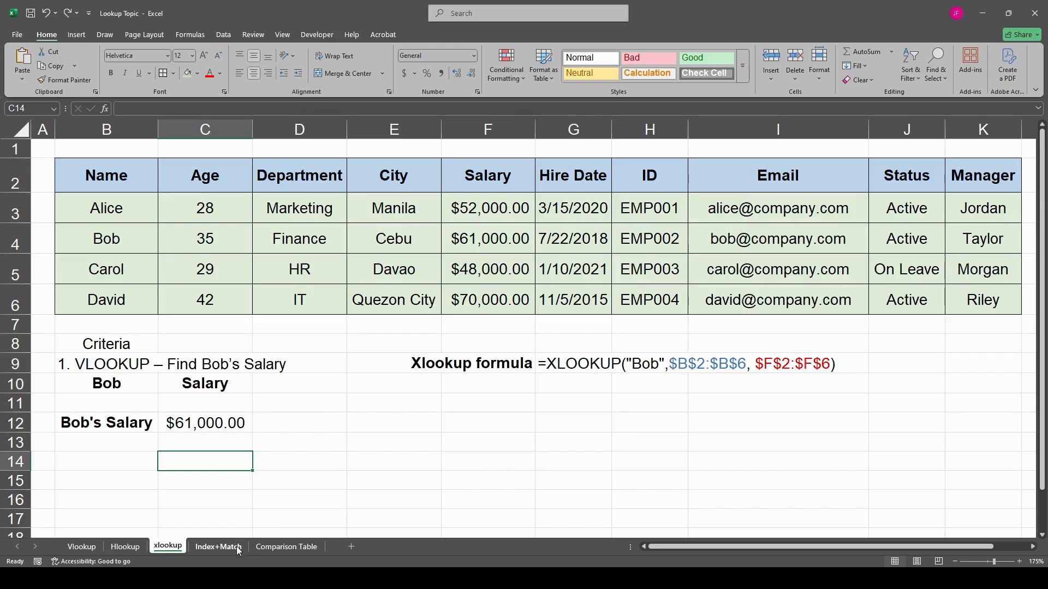
pyautogui.click(286, 547)
pyautogui.click(559, 377)
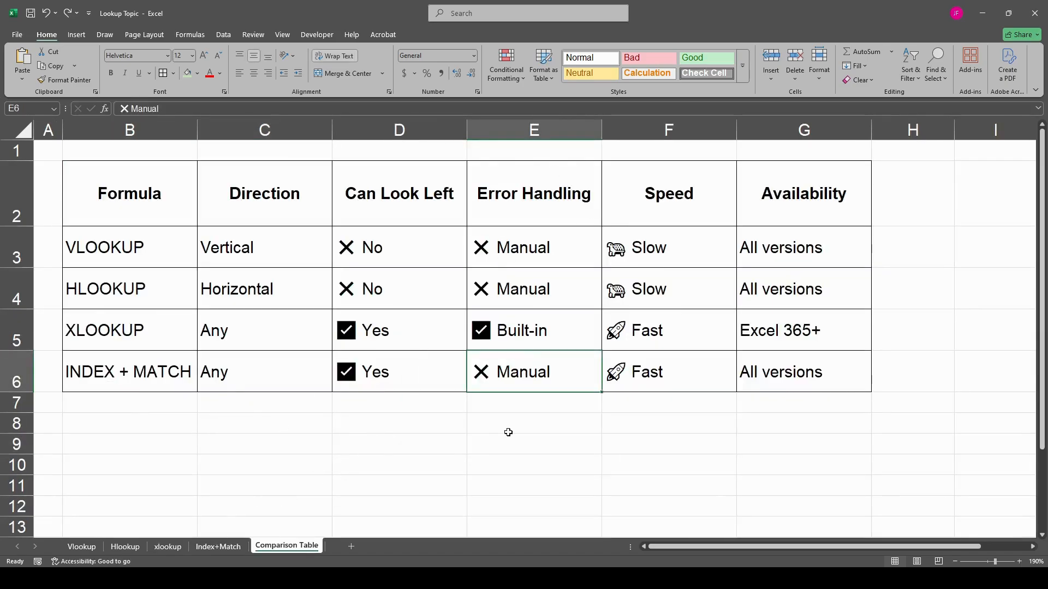
# - Open the Index+Match sheet and examine the existing INDEX and MATCH formula in C12 and the ranges it references
pyautogui.click(217, 546)
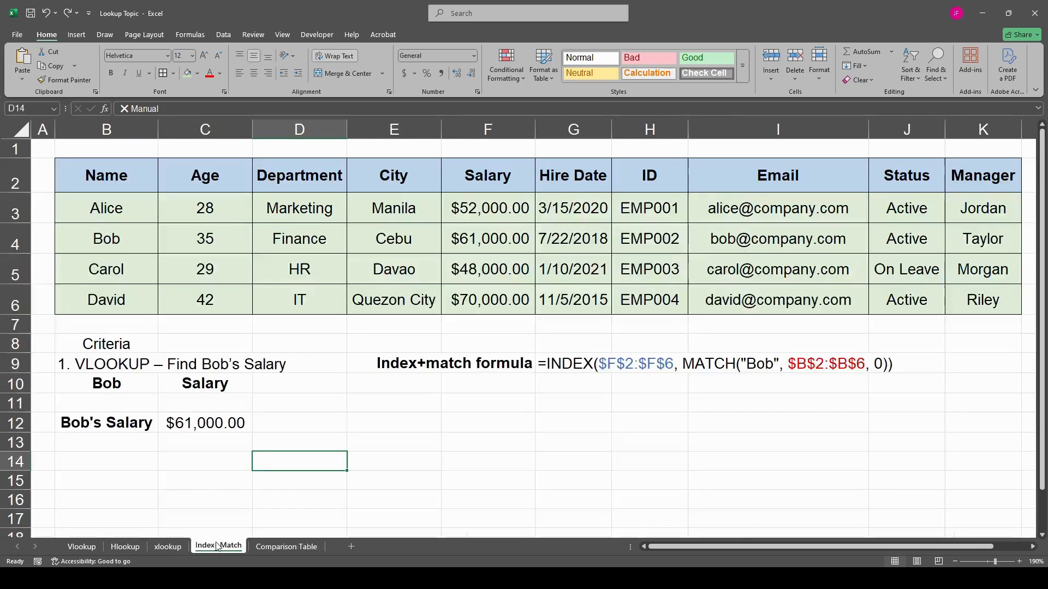
pyautogui.click(212, 422)
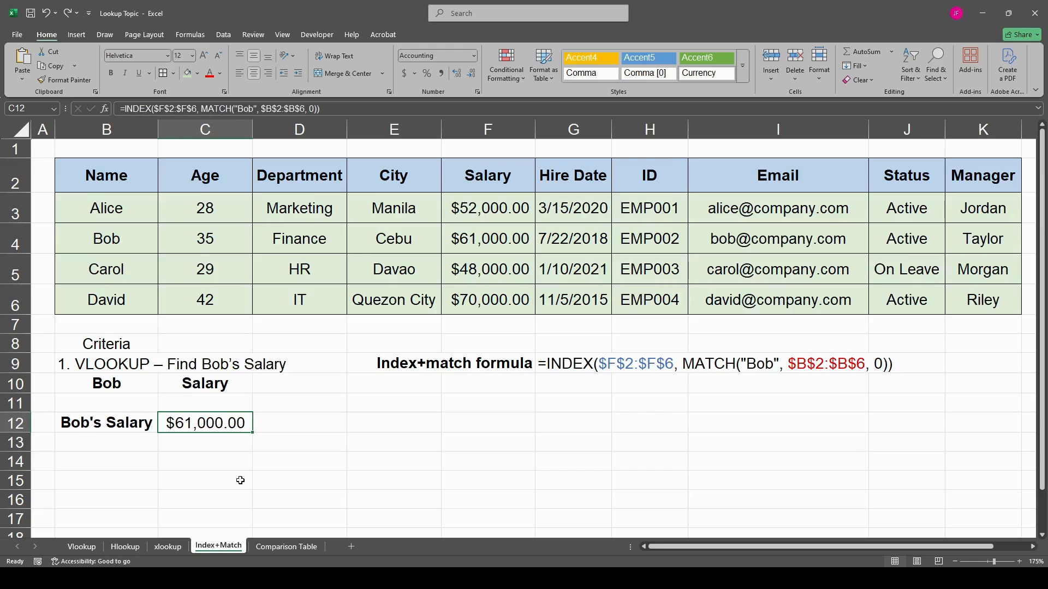
pyautogui.doubleClick(198, 422)
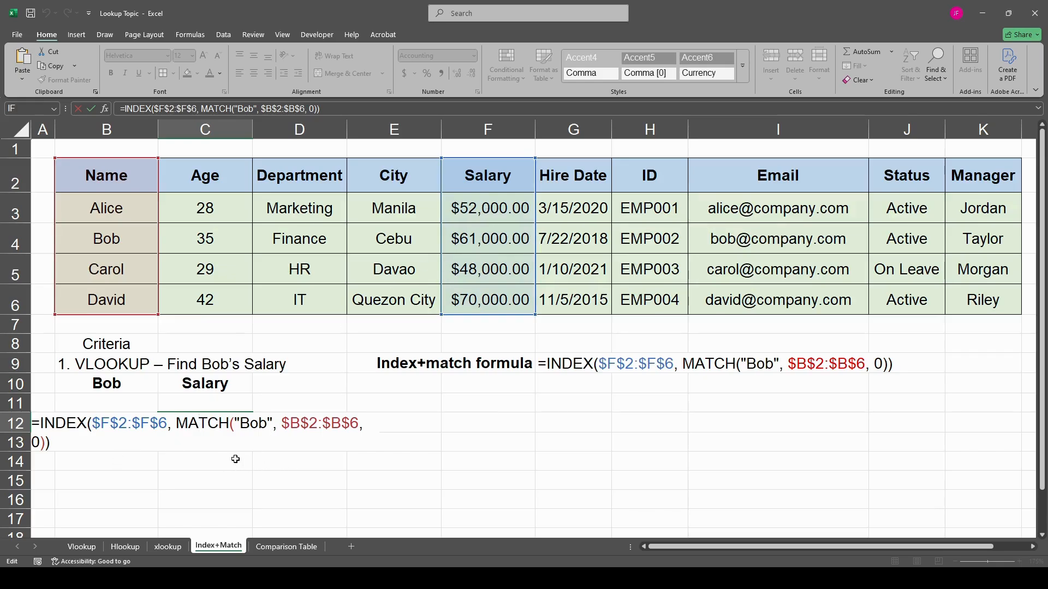
pyautogui.press('Escape')
# - Begin rewriting C12 as an INDEX formula with the Salary column F2:F6 as its array
pyautogui.write('=index')
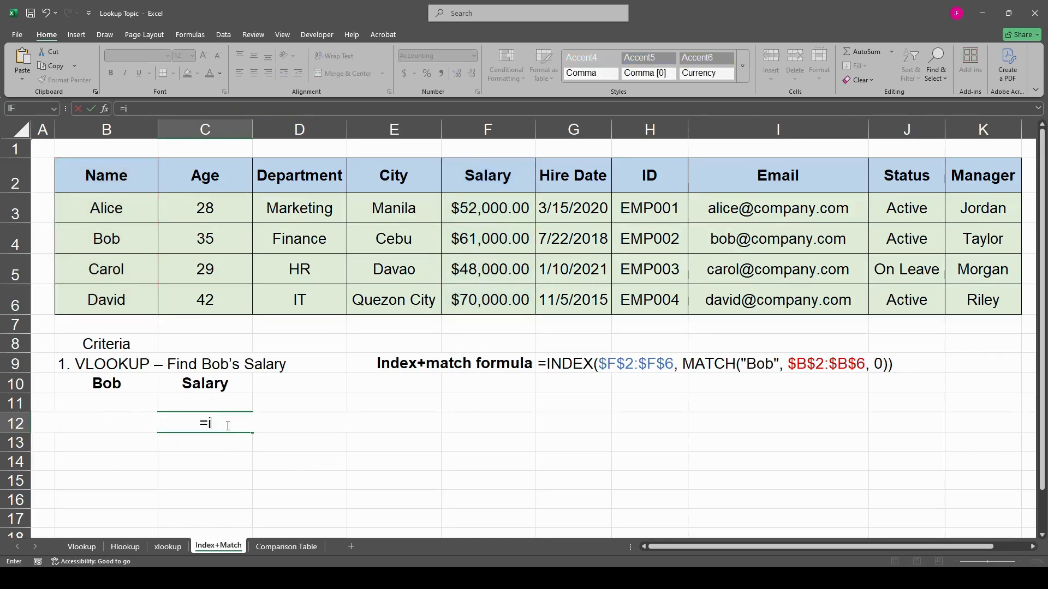
pyautogui.press('Tab')
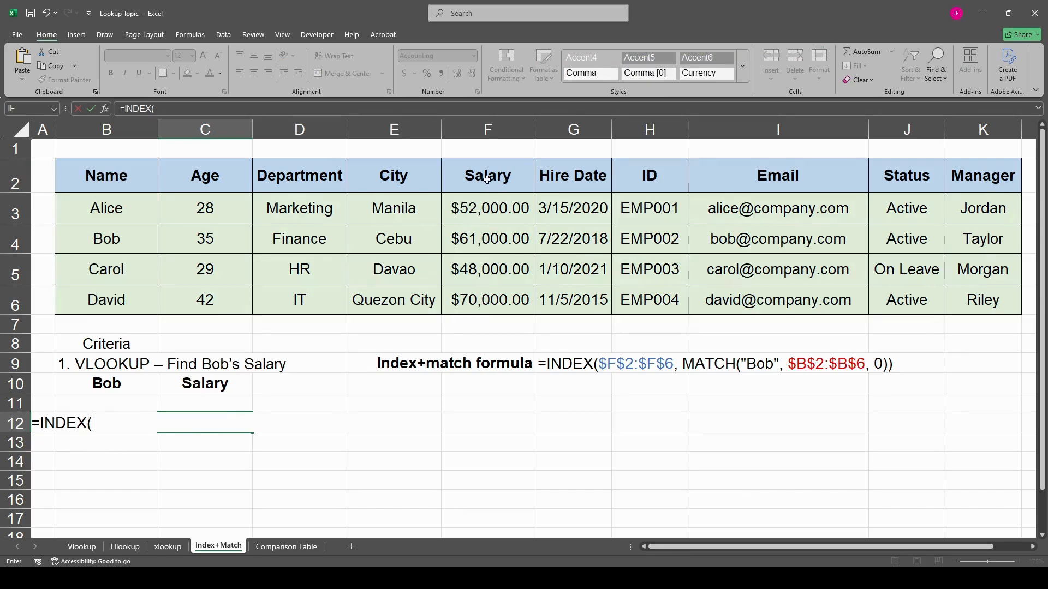
pyautogui.moveTo(492, 181); pyautogui.dragTo(486, 298)
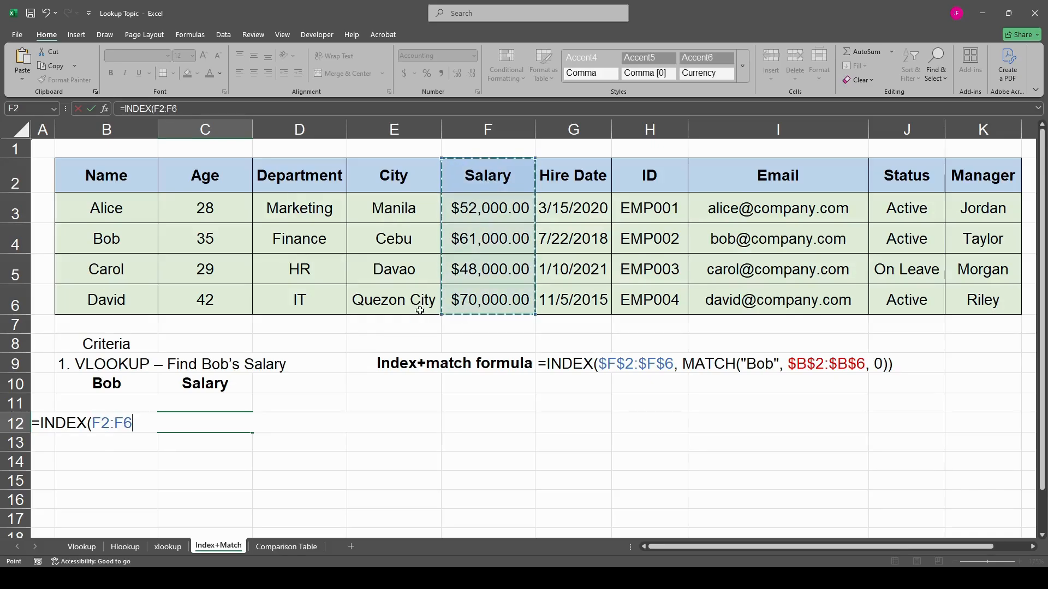
pyautogui.write(',')
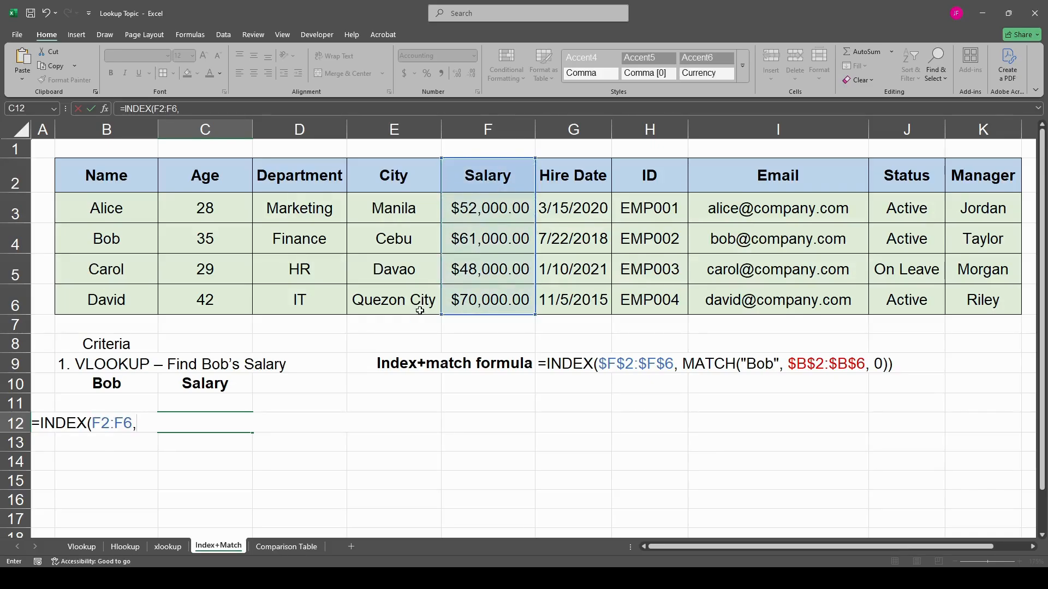
pyautogui.write('match')
# - Nest a MATCH as the INDEX row argument in C12, using the second employee's quoted name, lookup array B2:B6 and match type 0
pyautogui.press('Tab')
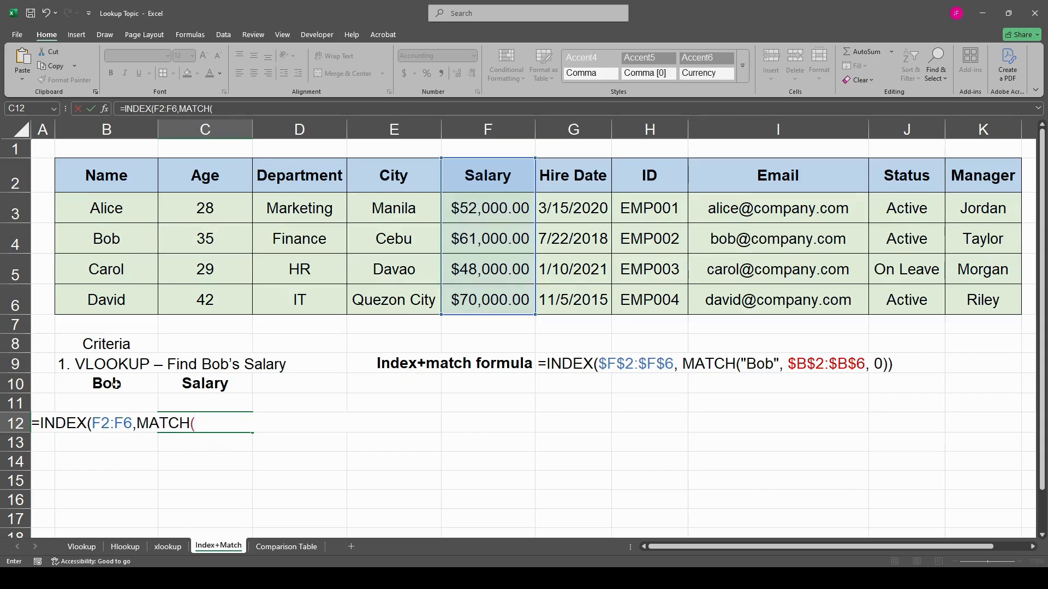
pyautogui.write('"Bob",')
pyautogui.moveTo(118, 178); pyautogui.dragTo(122, 308)
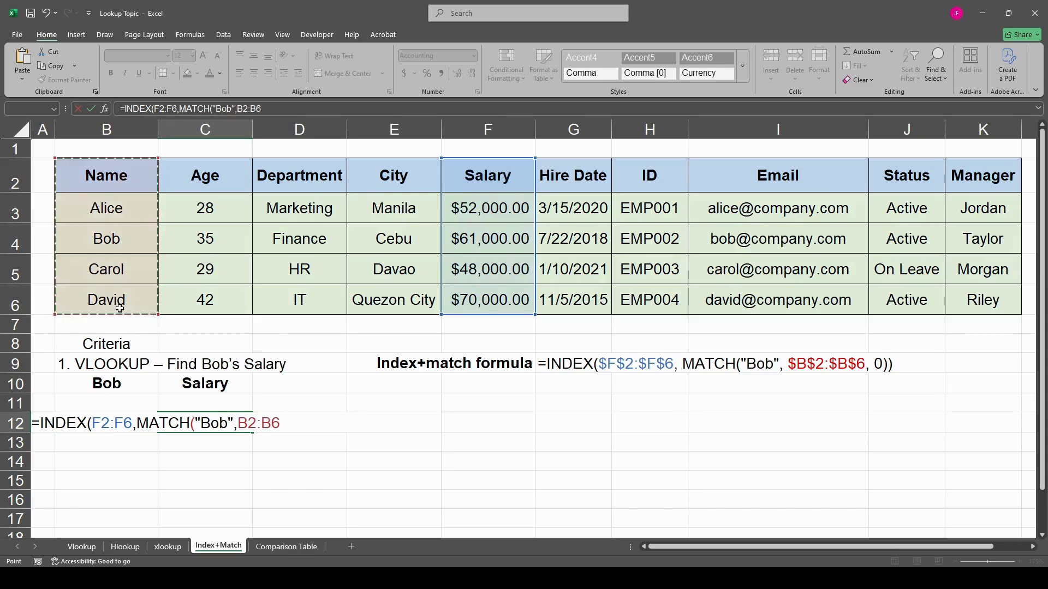
pyautogui.write(',')
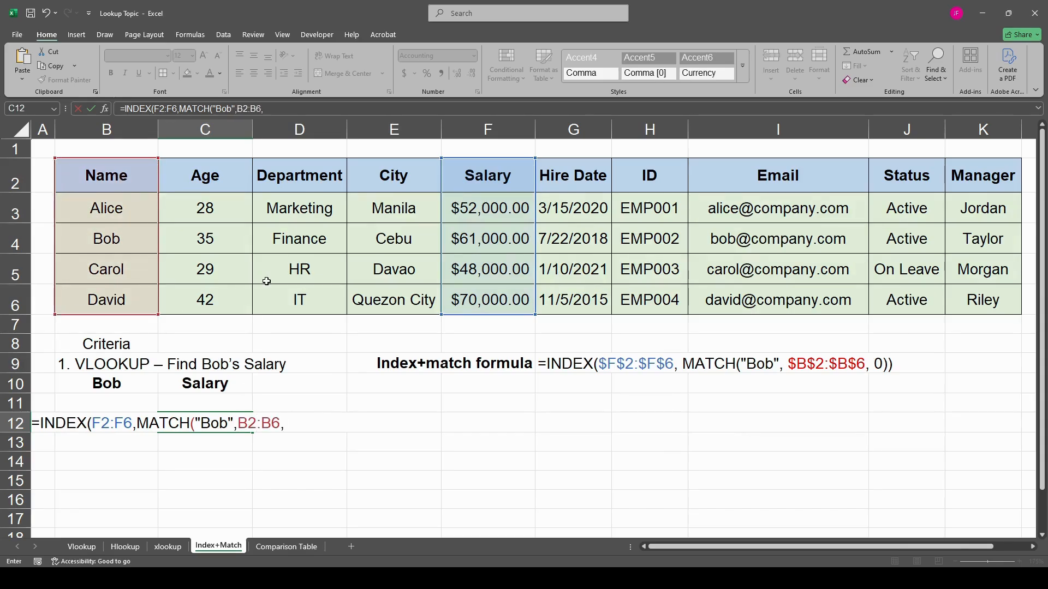
pyautogui.write('0')
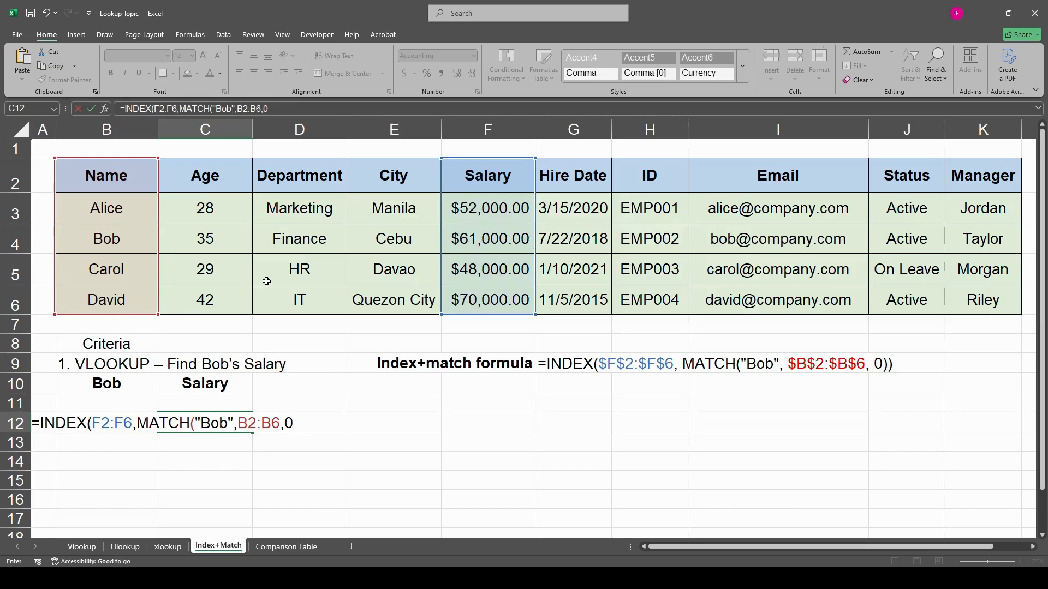